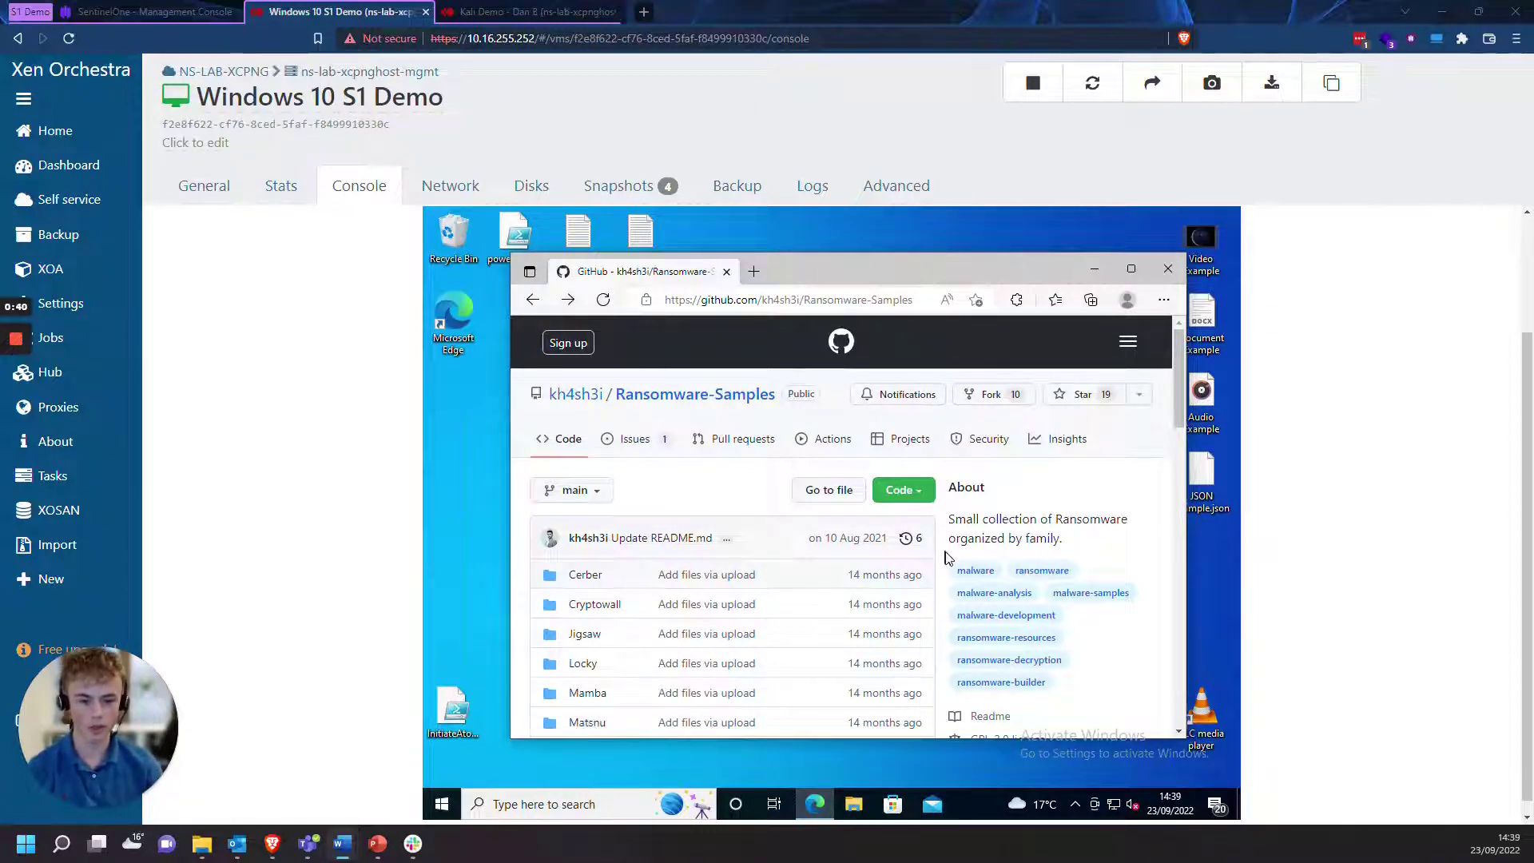
Scroll the Ransomware-Samples GitHub page to reveal the family folders, then bring up SentinelOne
scroll(941, 572, "down", 3)
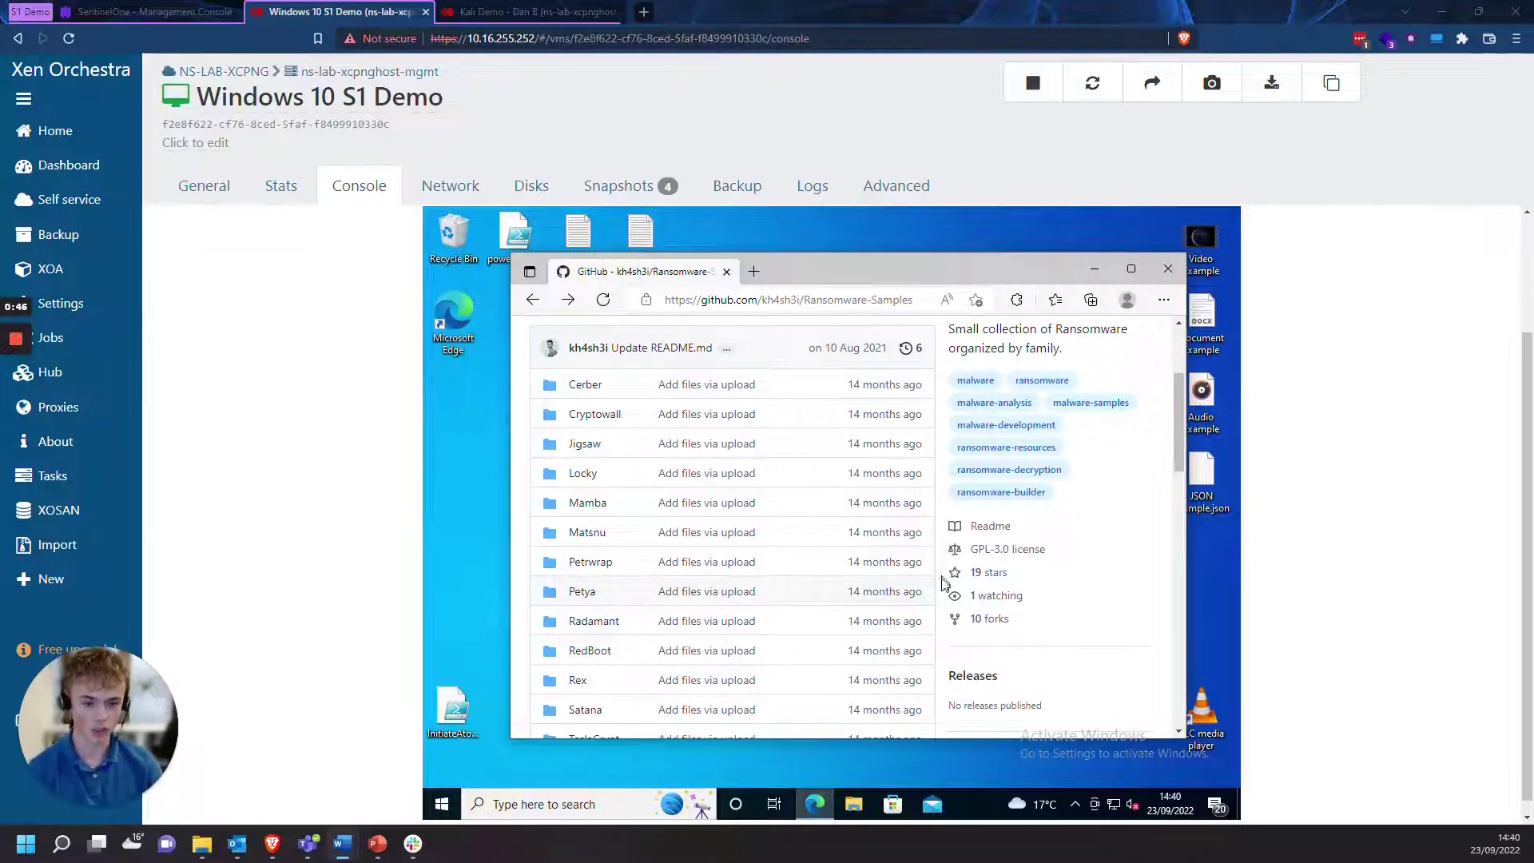
left_click(144, 11)
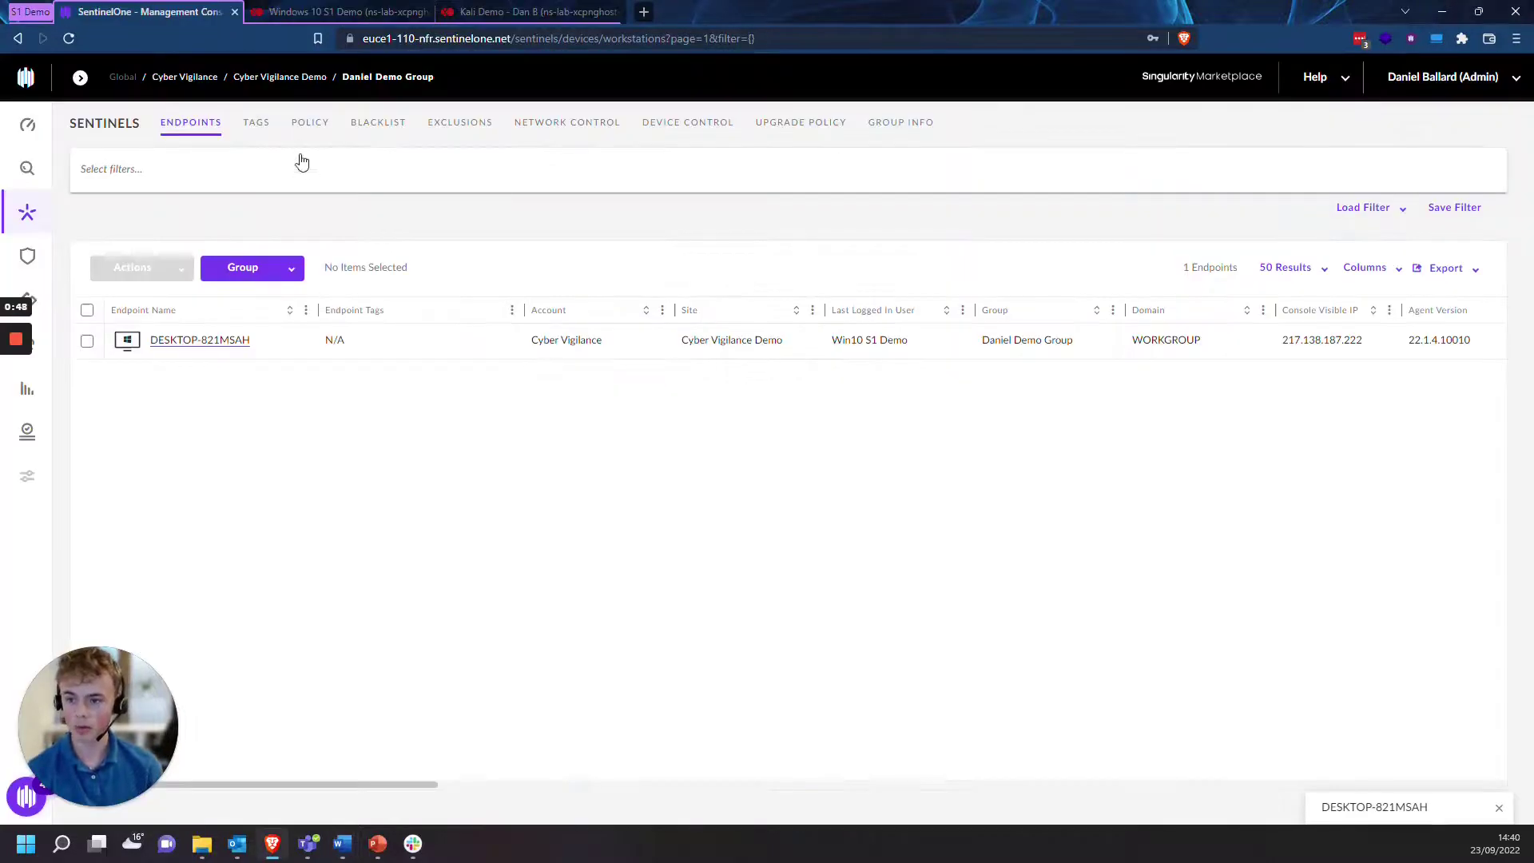
Check the Demo Group policy has malicious threats on Detect, then return to the GitHub folder list
left_click(312, 123)
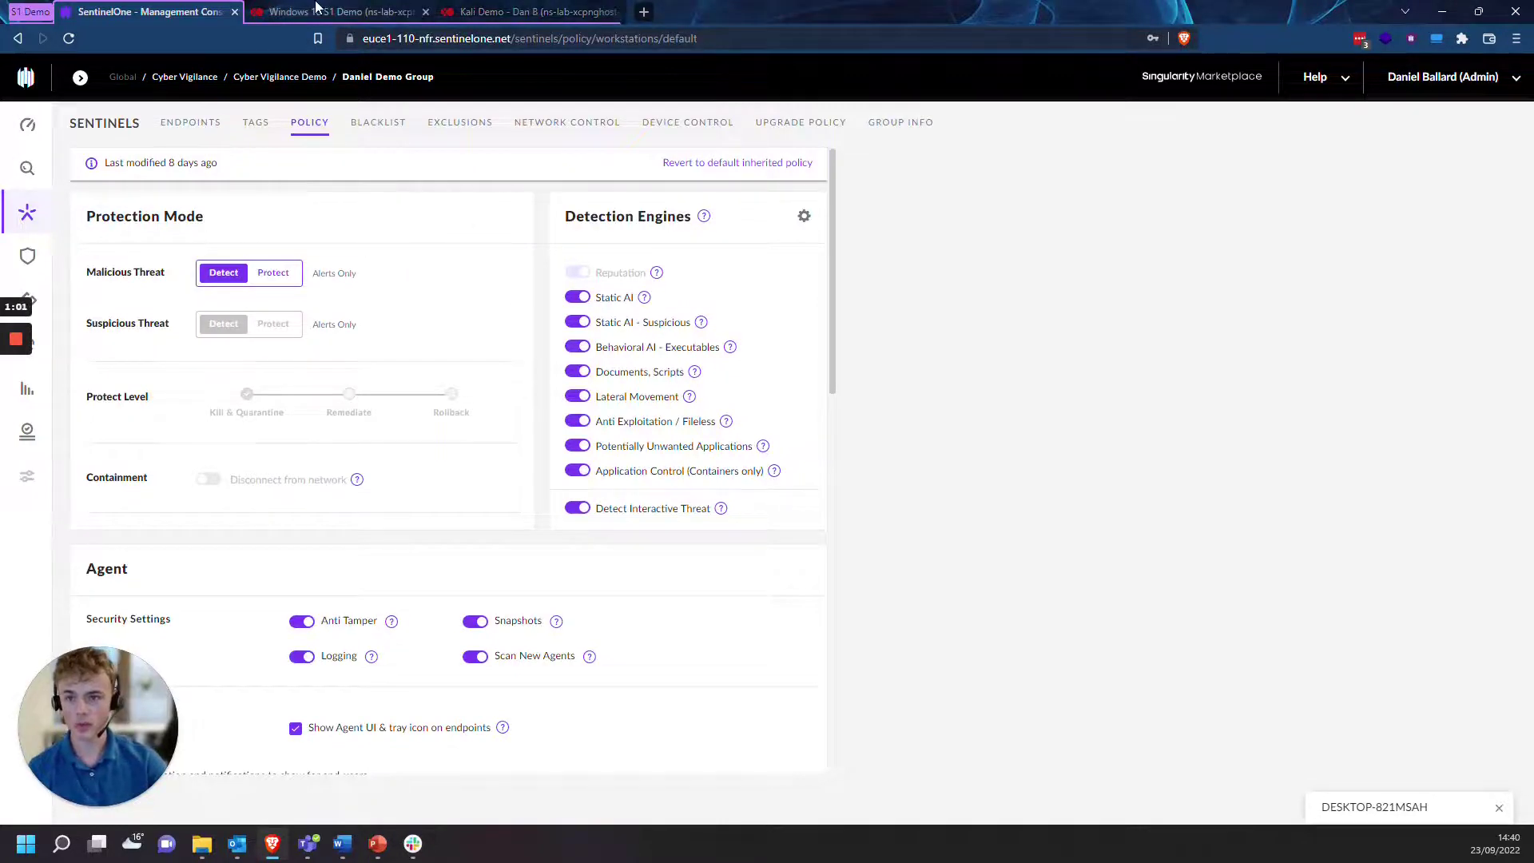
left_click(339, 11)
scroll(856, 548, "down", 3)
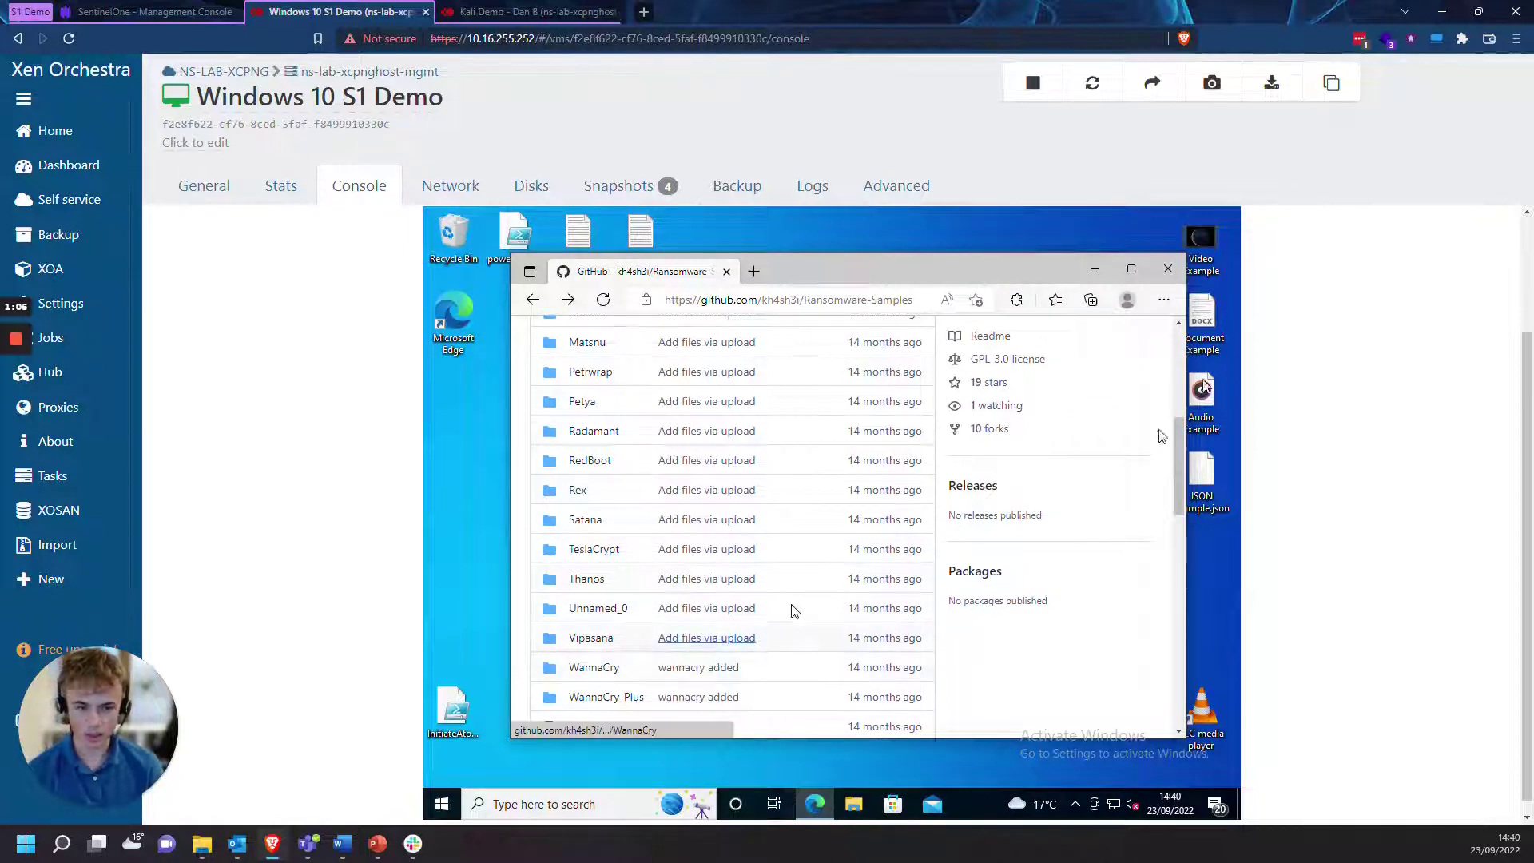
Play the Video Example file on the VM desktop, then close the player
left_click(1220, 252)
double_click(1219, 251)
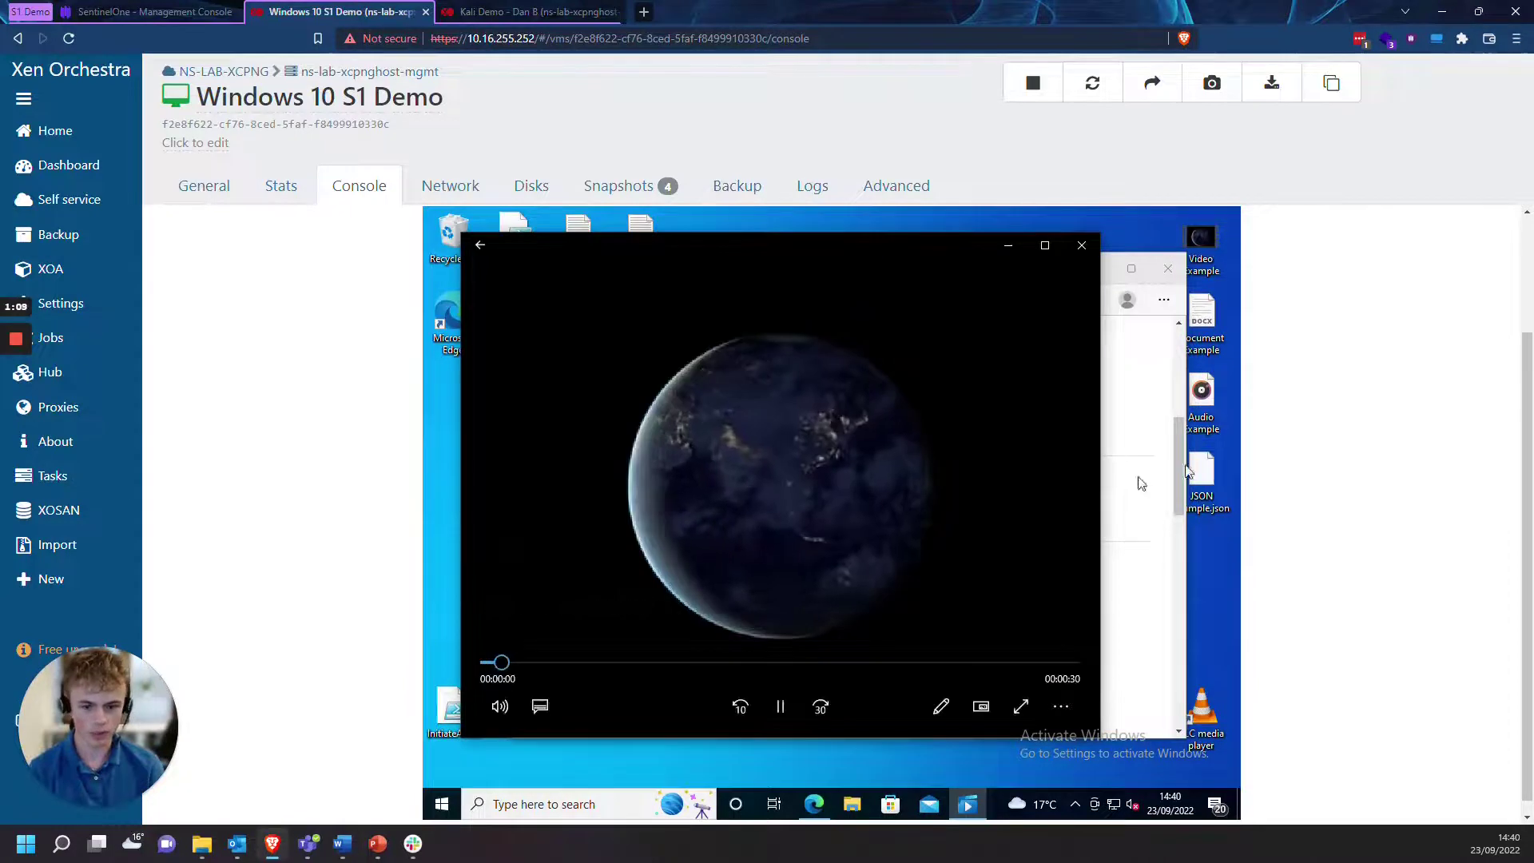
left_click(1081, 245)
Download Ransomware.WannaCry.zip from the WannaCry folder and open the archive
left_click(607, 668)
left_click(624, 605)
left_click(1085, 635)
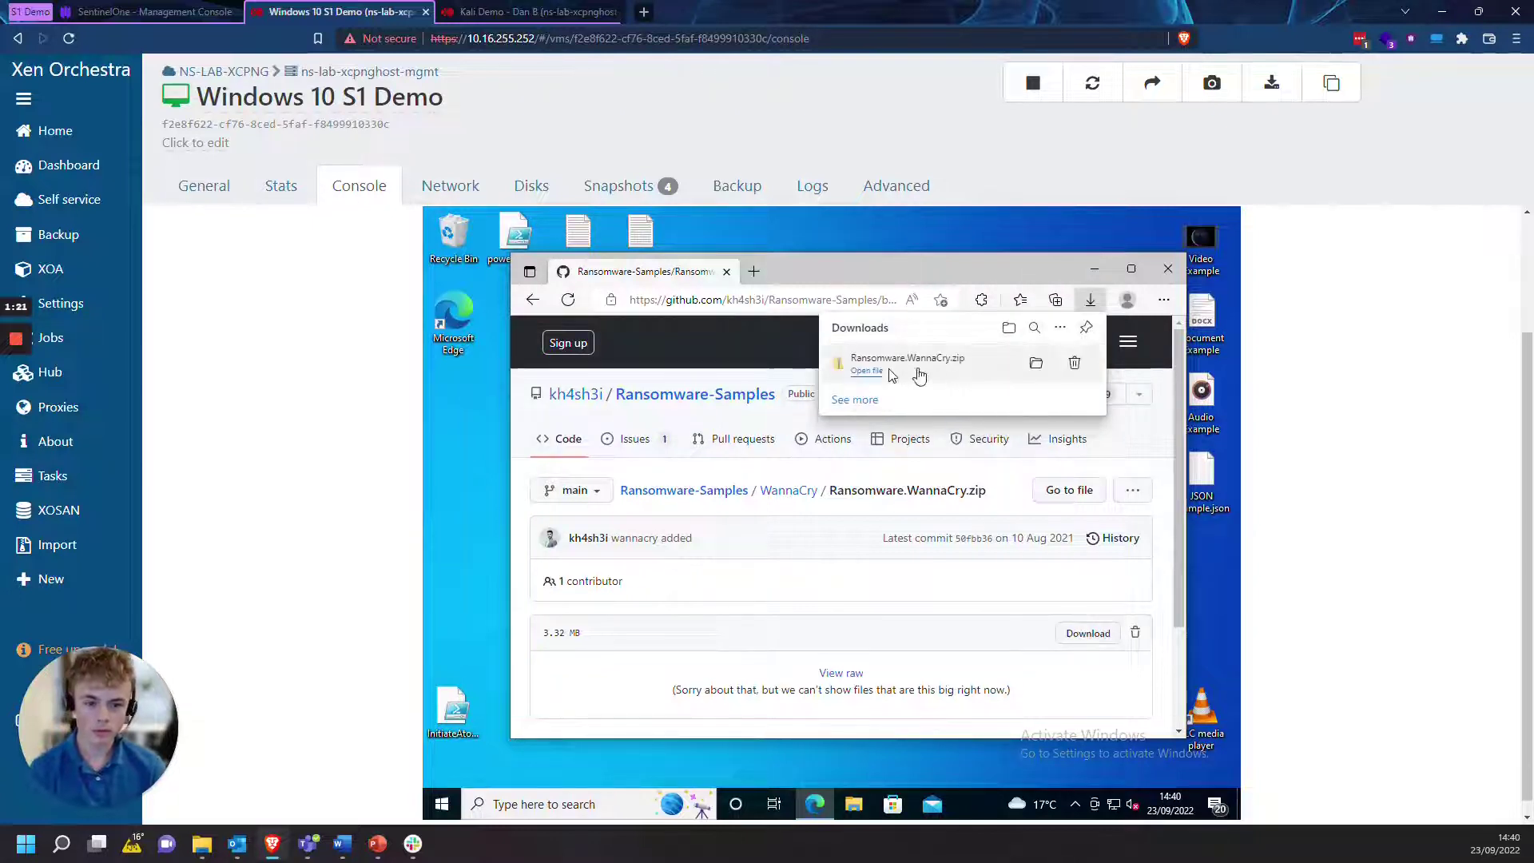
left_click(866, 371)
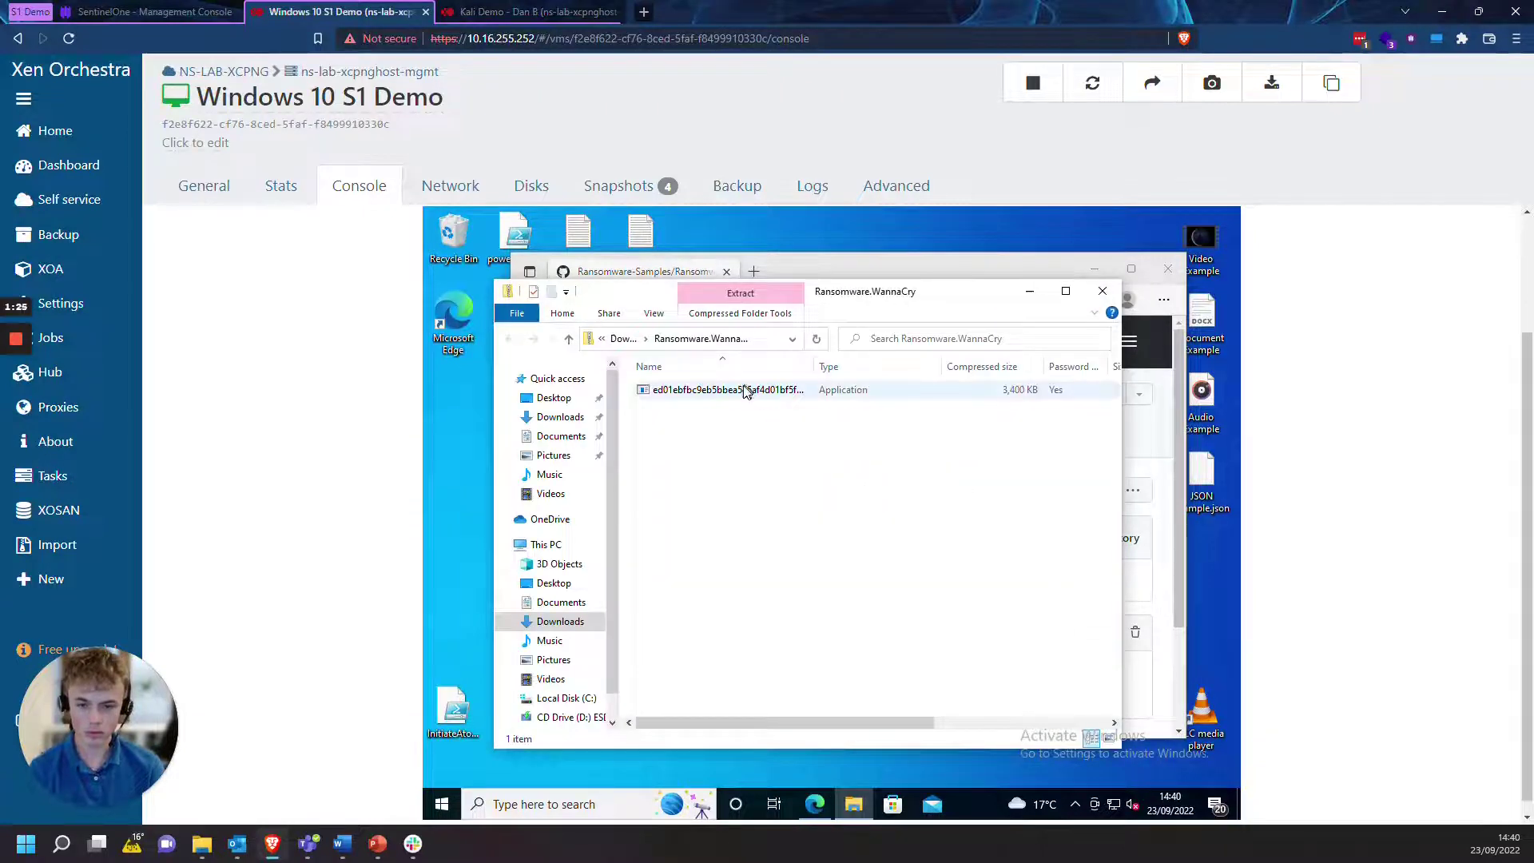
Drag the WannaCry executable from the zip onto the desktop, checking the repository page for the password
left_click_drag(743, 390, 454, 435)
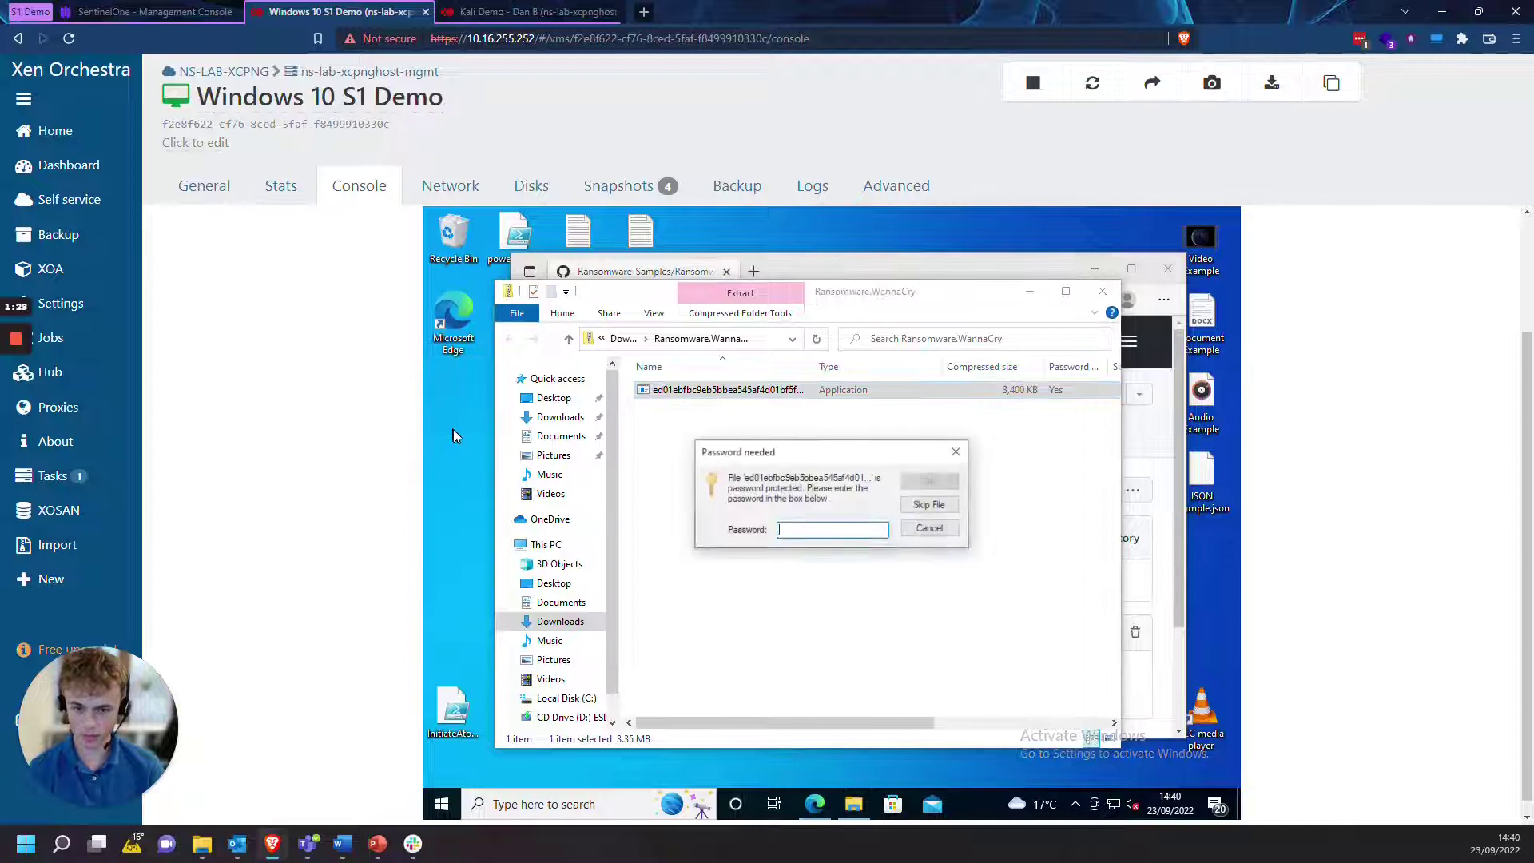
left_click(1144, 680)
scroll(668, 551, "down", 3)
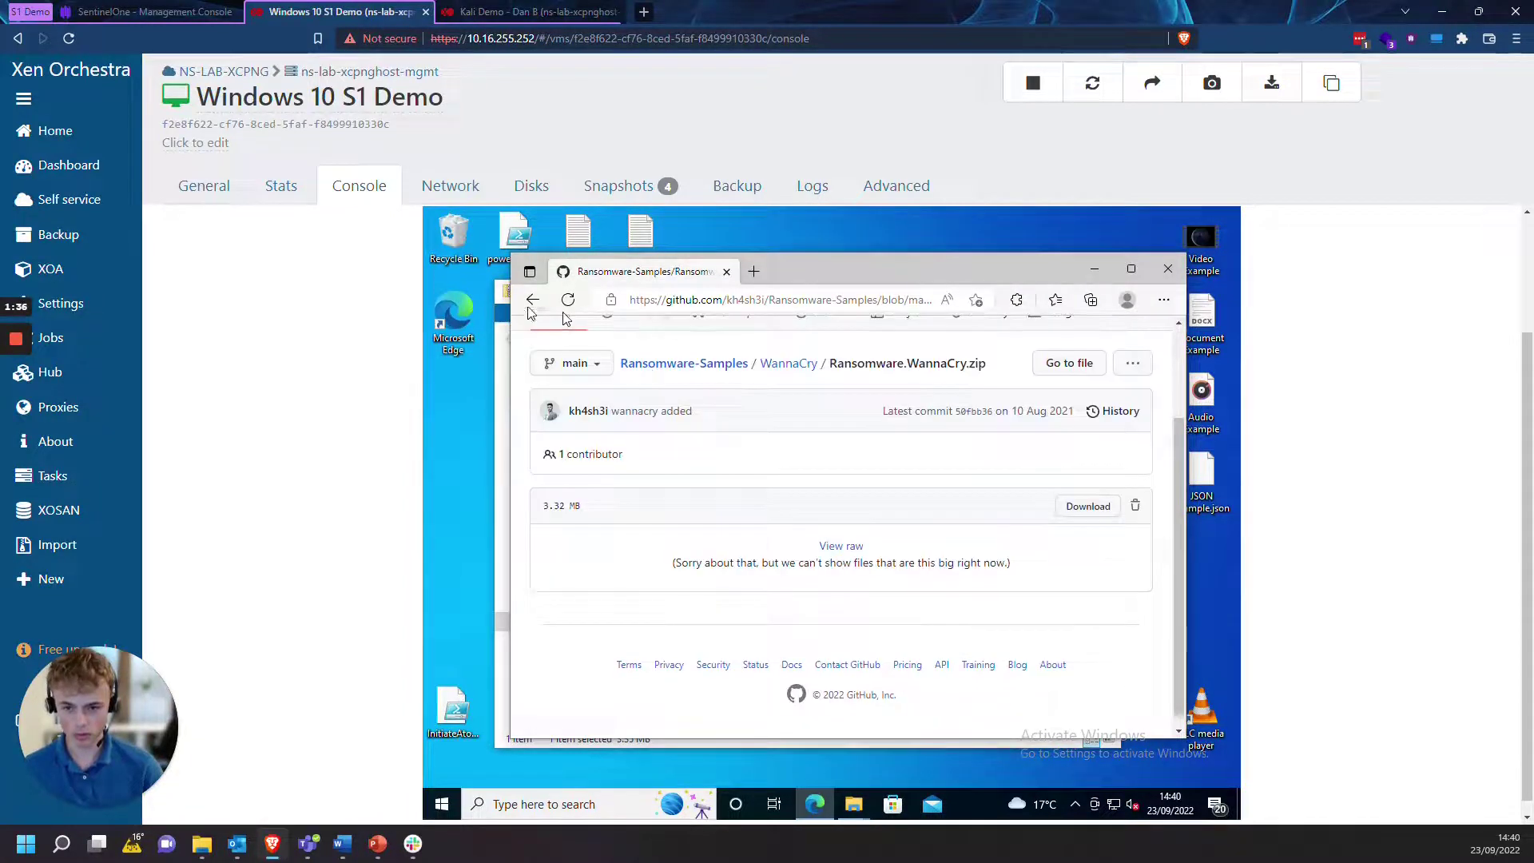
left_click(532, 300)
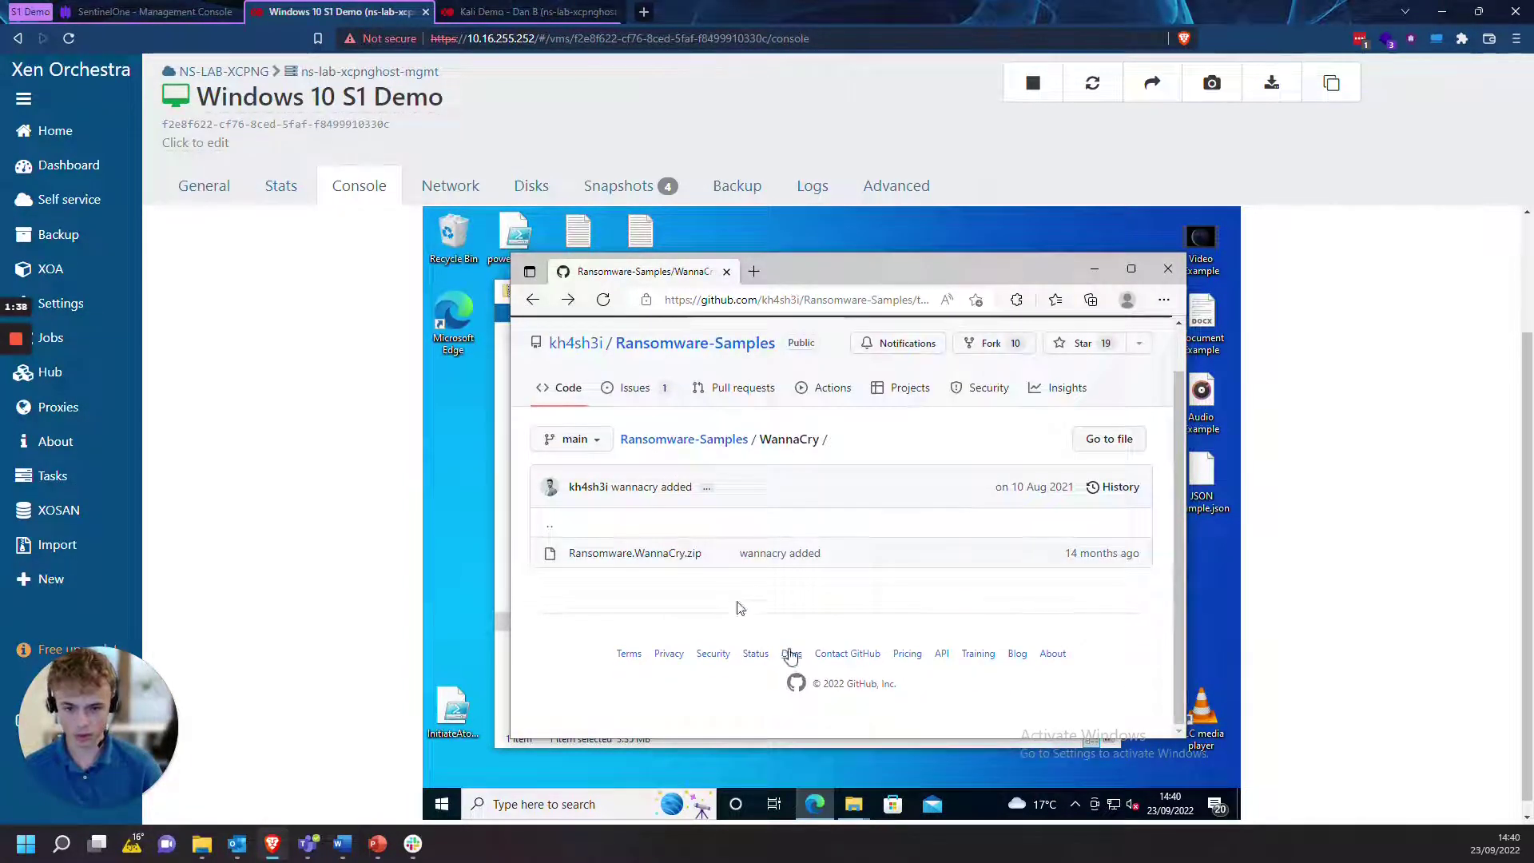
left_click(532, 300)
scroll(831, 639, "down", 10)
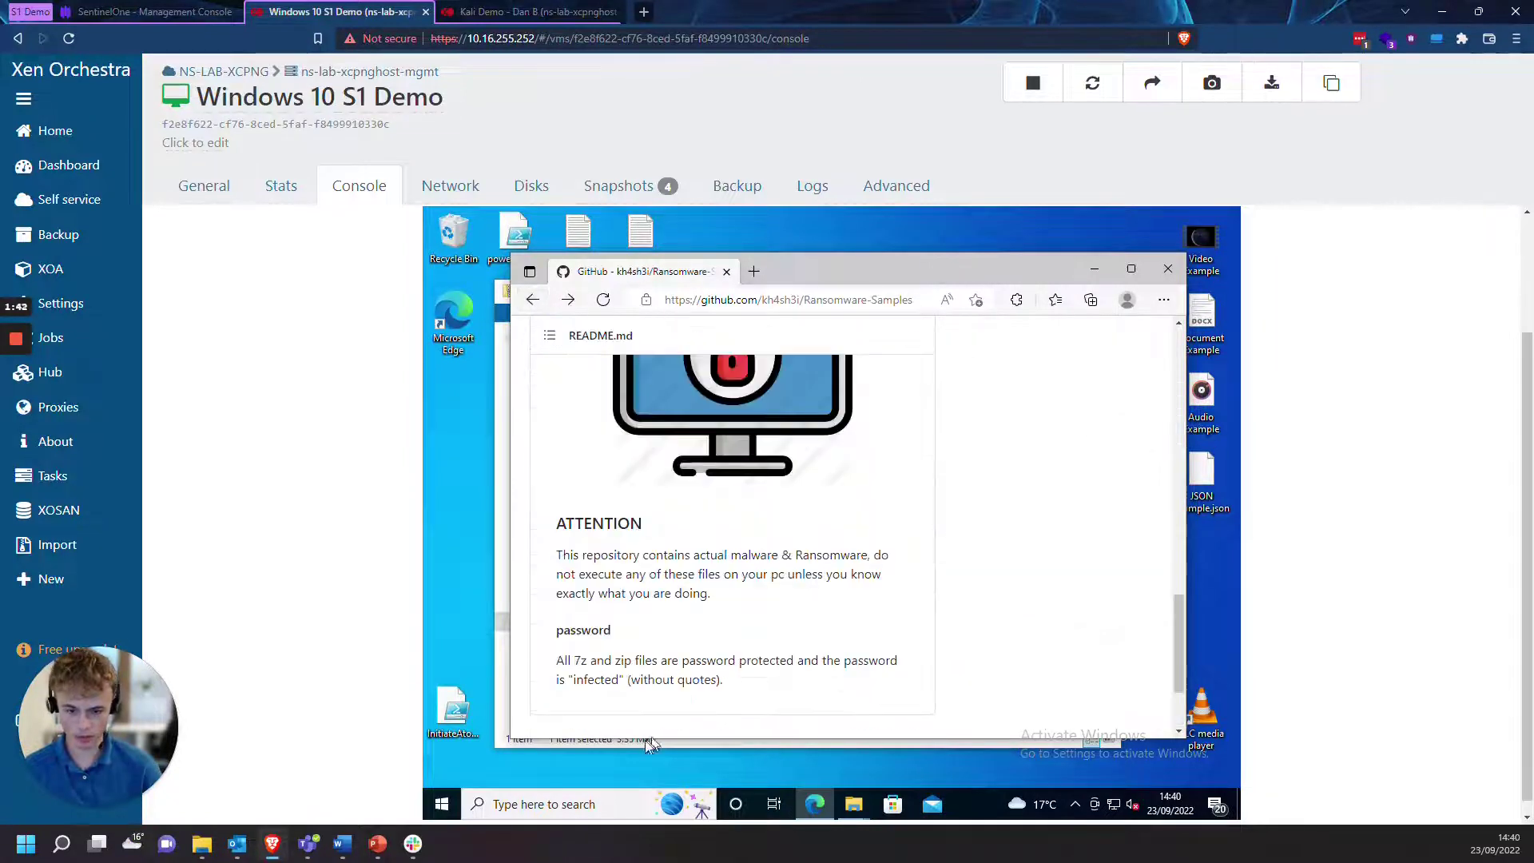
left_click(505, 741)
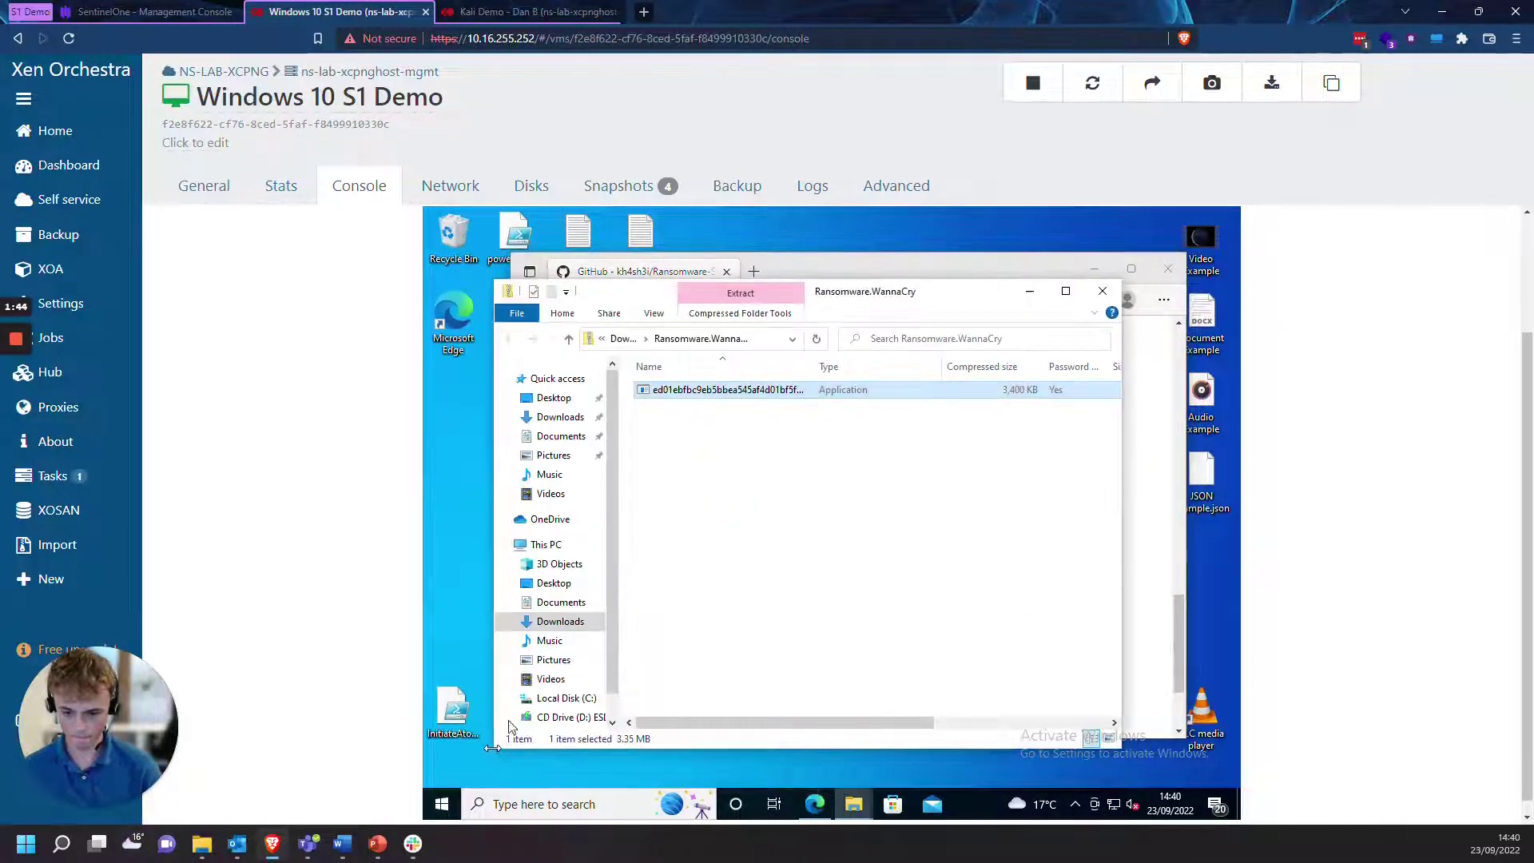
left_click_drag(735, 393, 553, 397)
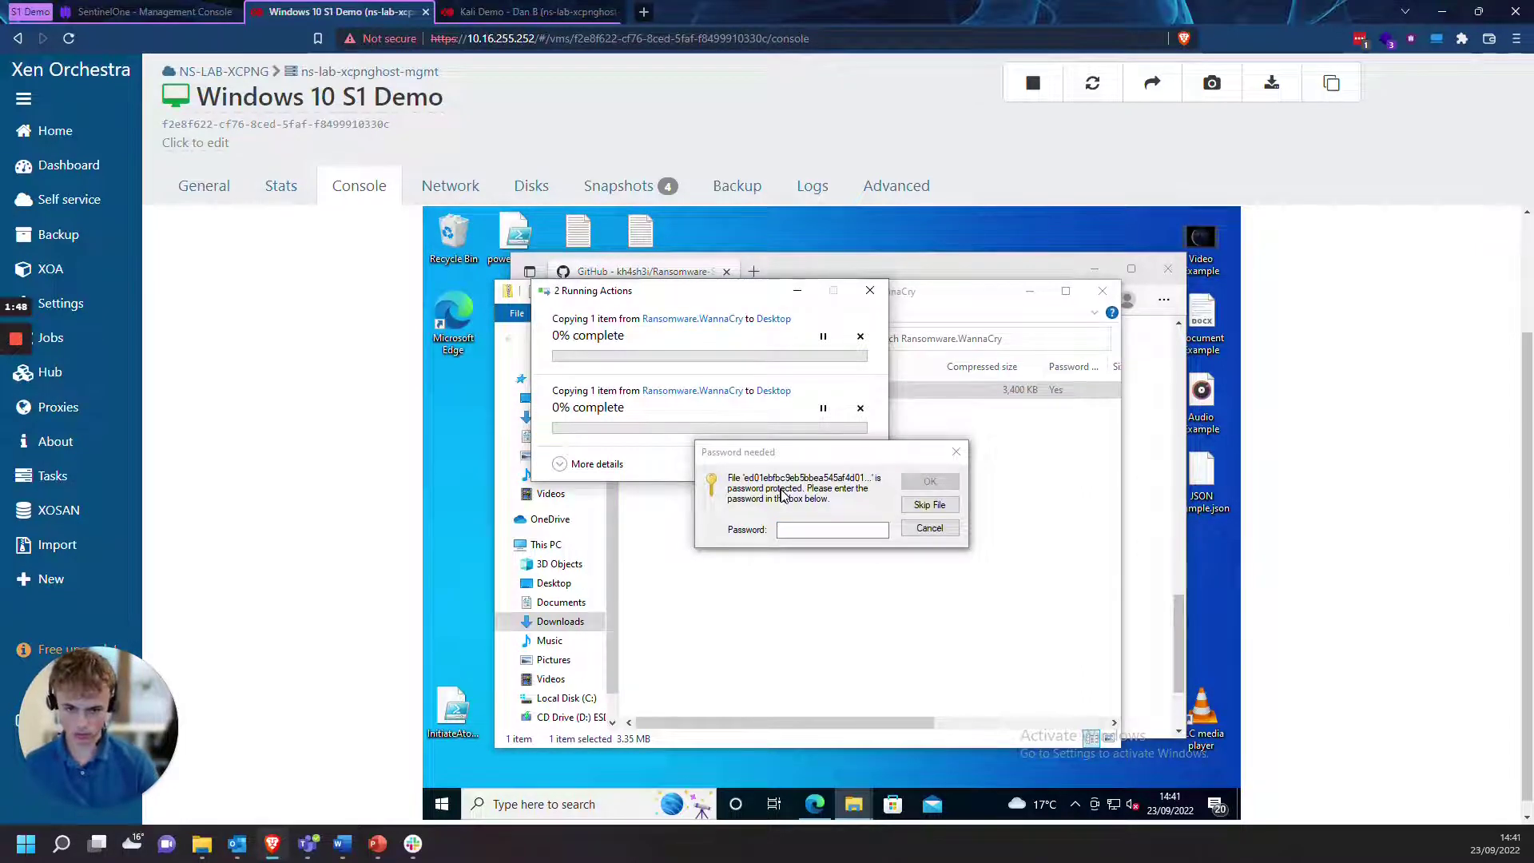
Enter the archive password from the README to extract the WannaCry executable
left_click(855, 531)
type("infected")
key("Return")
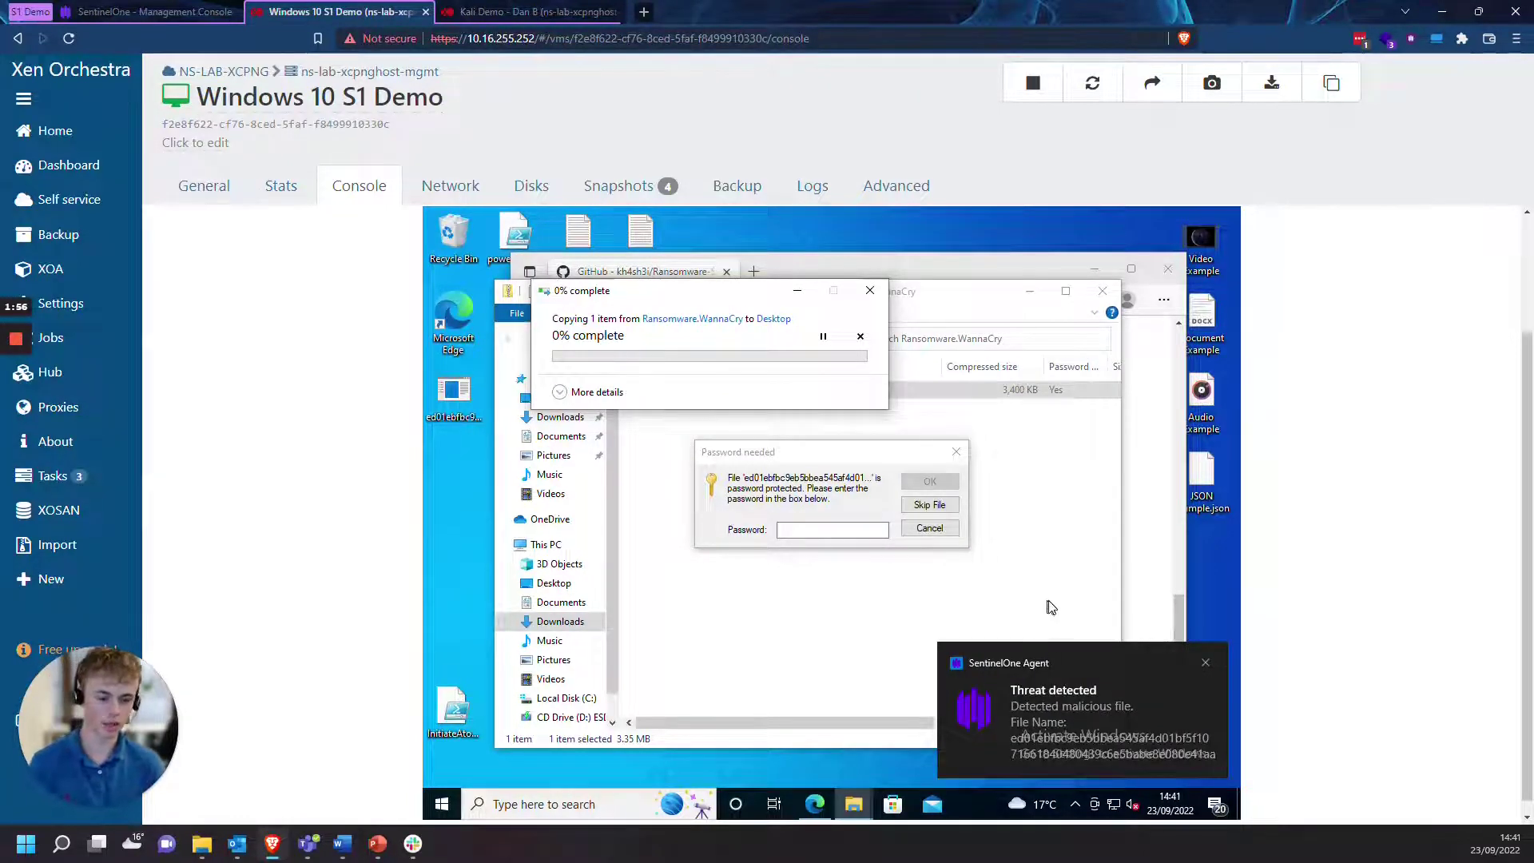
key("ctrl+shift+Tab")
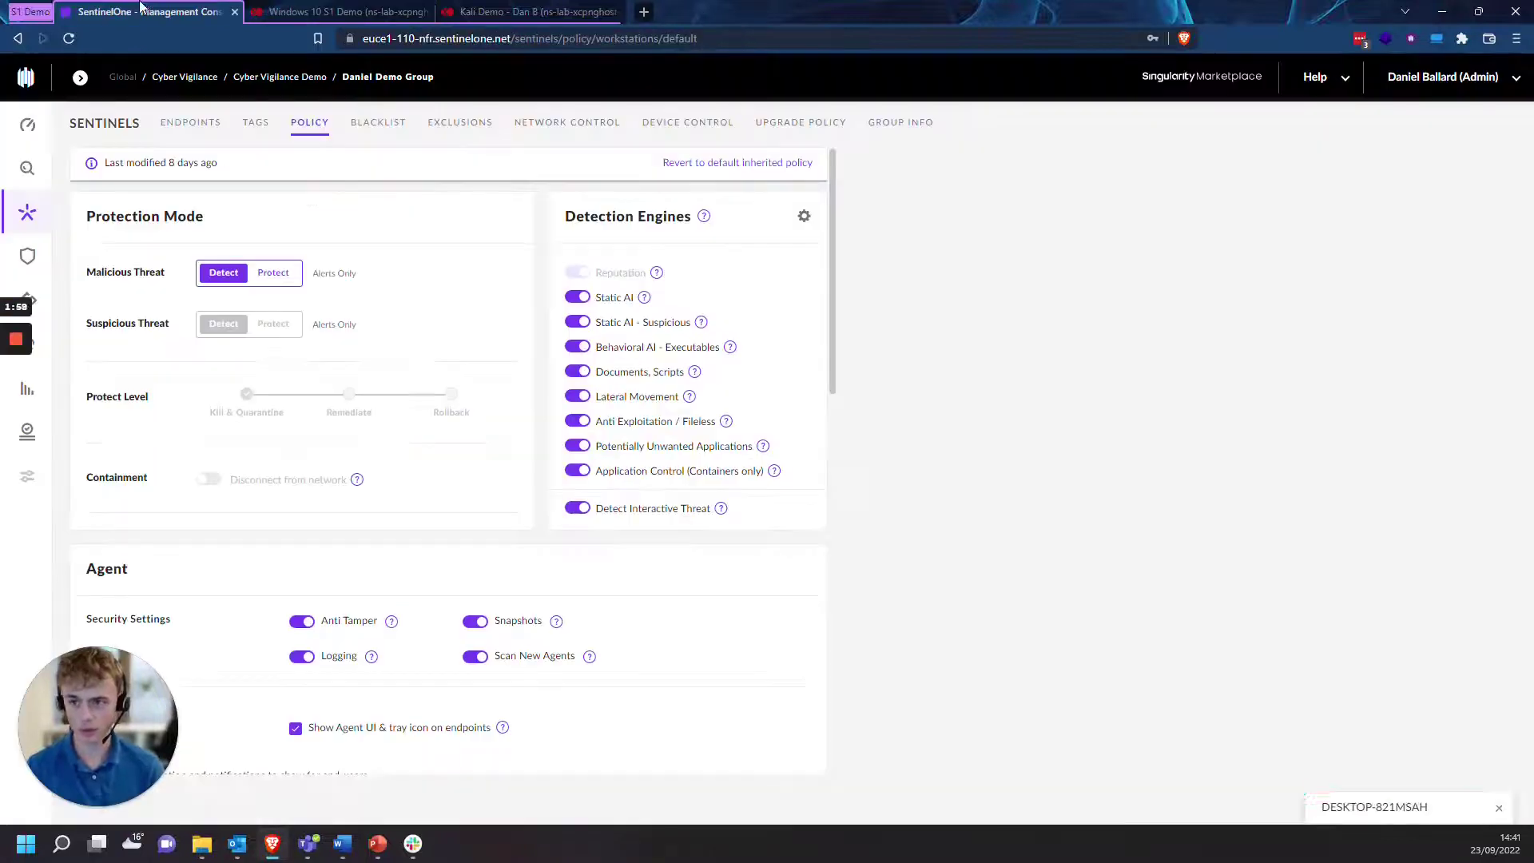
Expand the WannaCry threat under Incidents > Threats, showing unmitigated malicious ransomware, then return to the VM
left_click(75, 254)
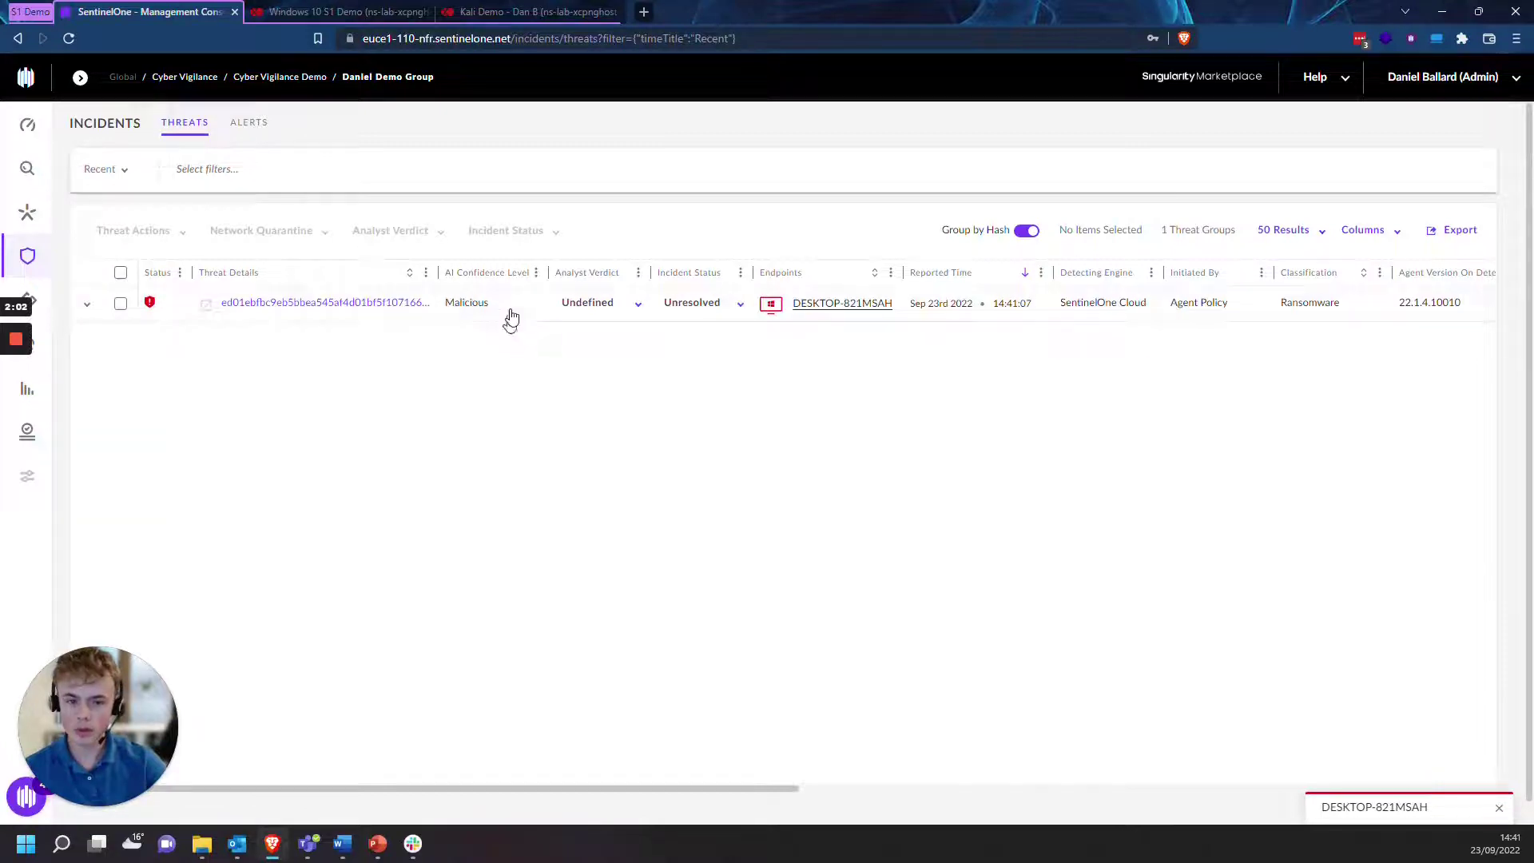
left_click(511, 306)
left_click_drag(449, 530, 334, 528)
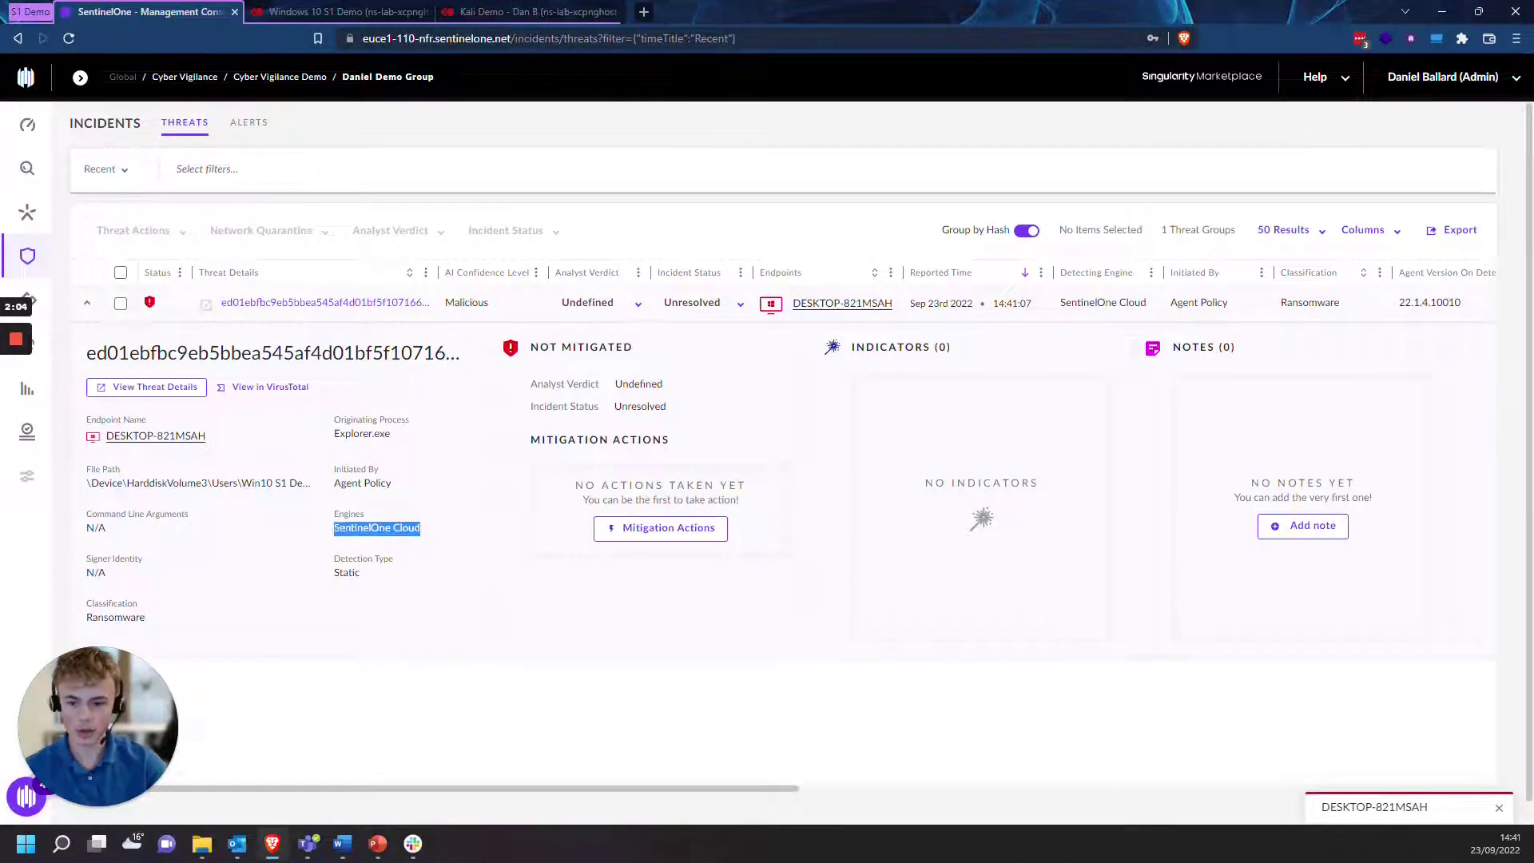
left_click(330, 543)
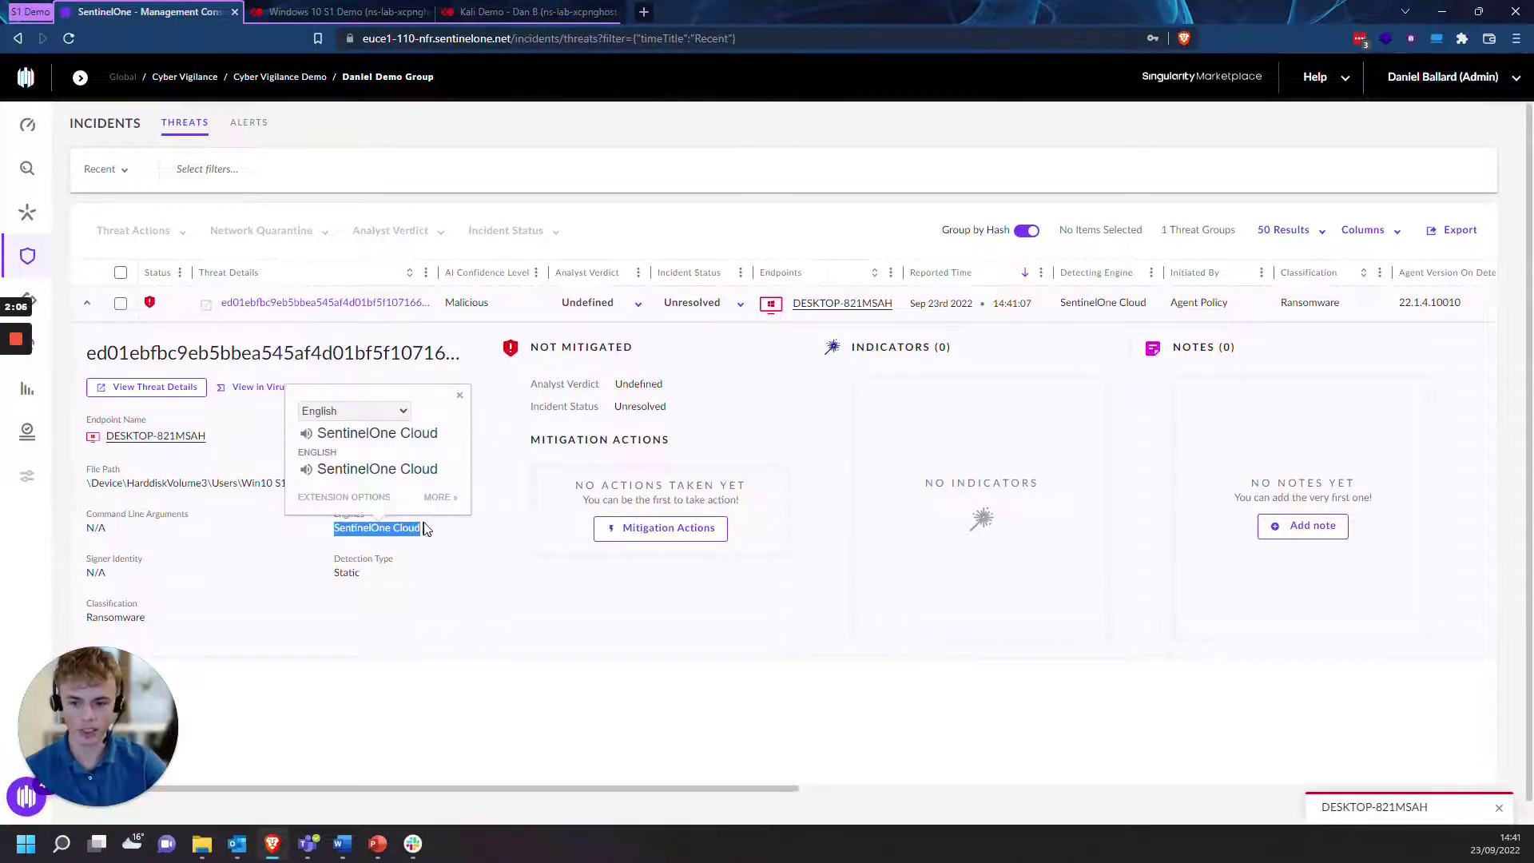
left_click(475, 539)
left_click(343, 12)
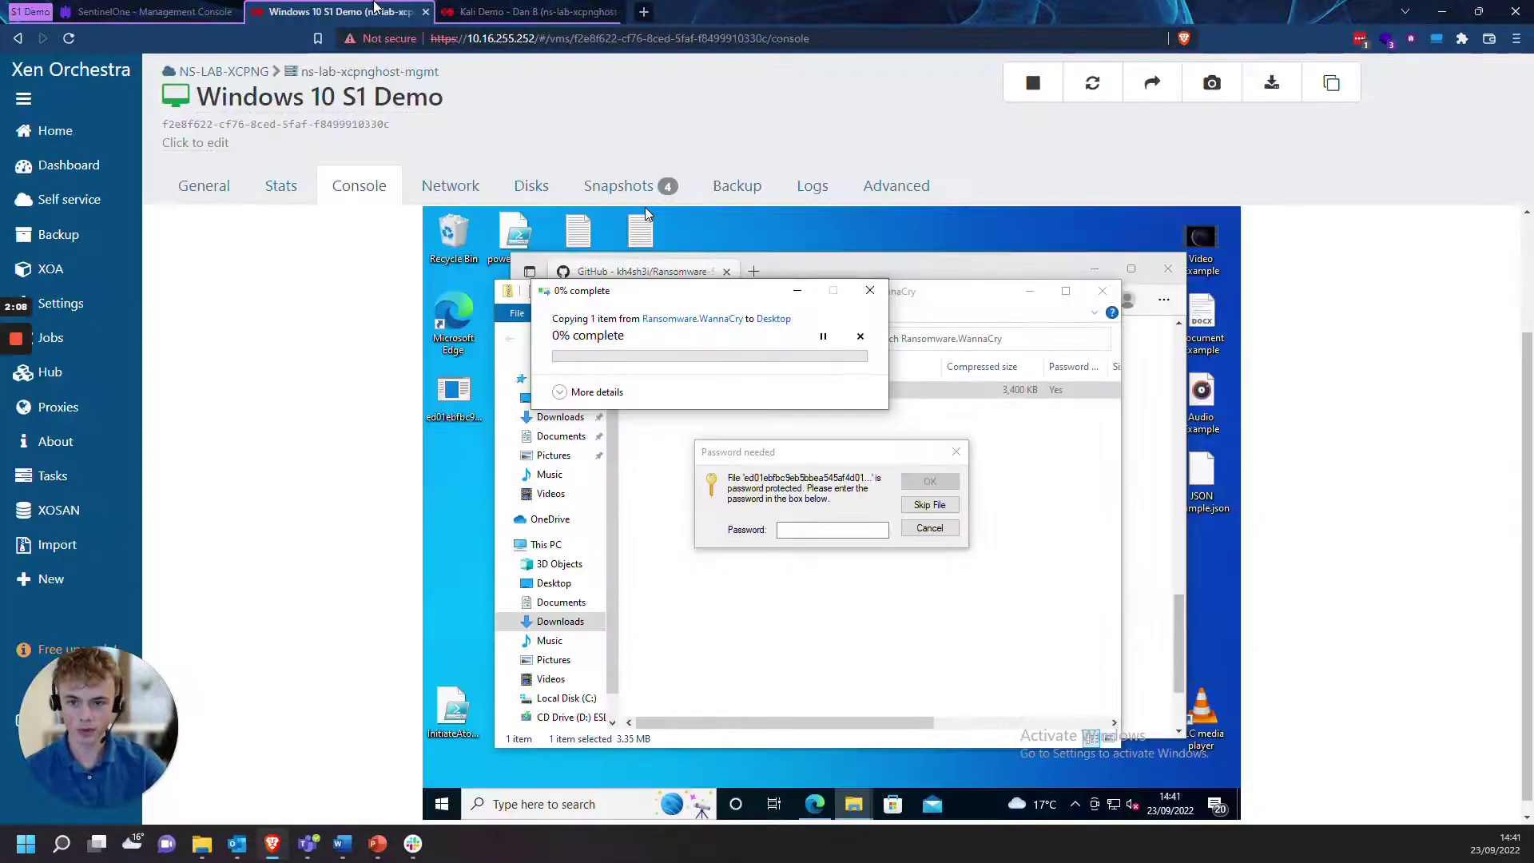
left_click(192, 12)
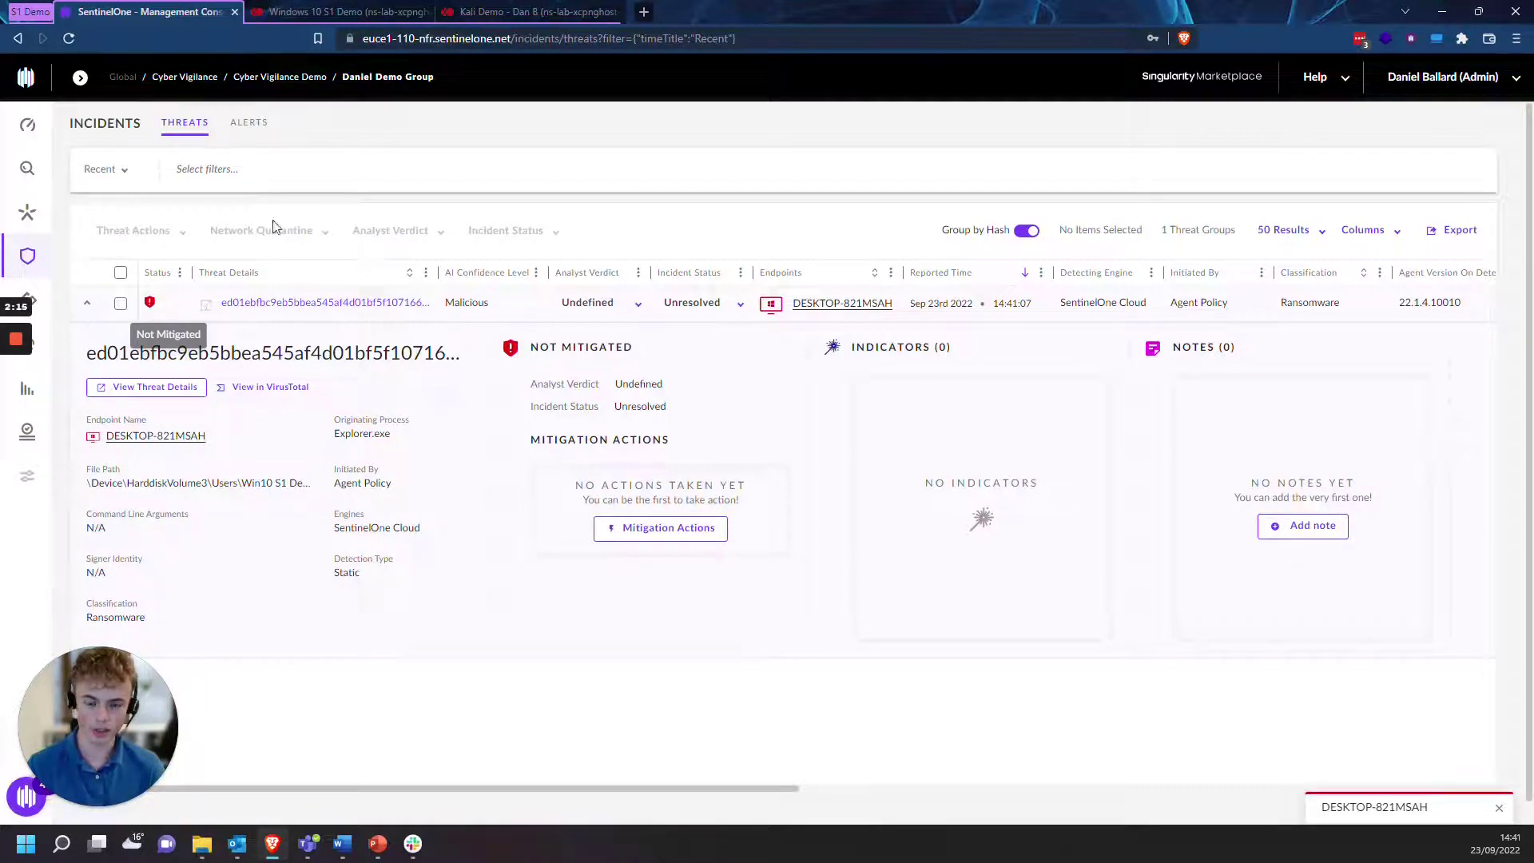
left_click(338, 11)
left_click(464, 395)
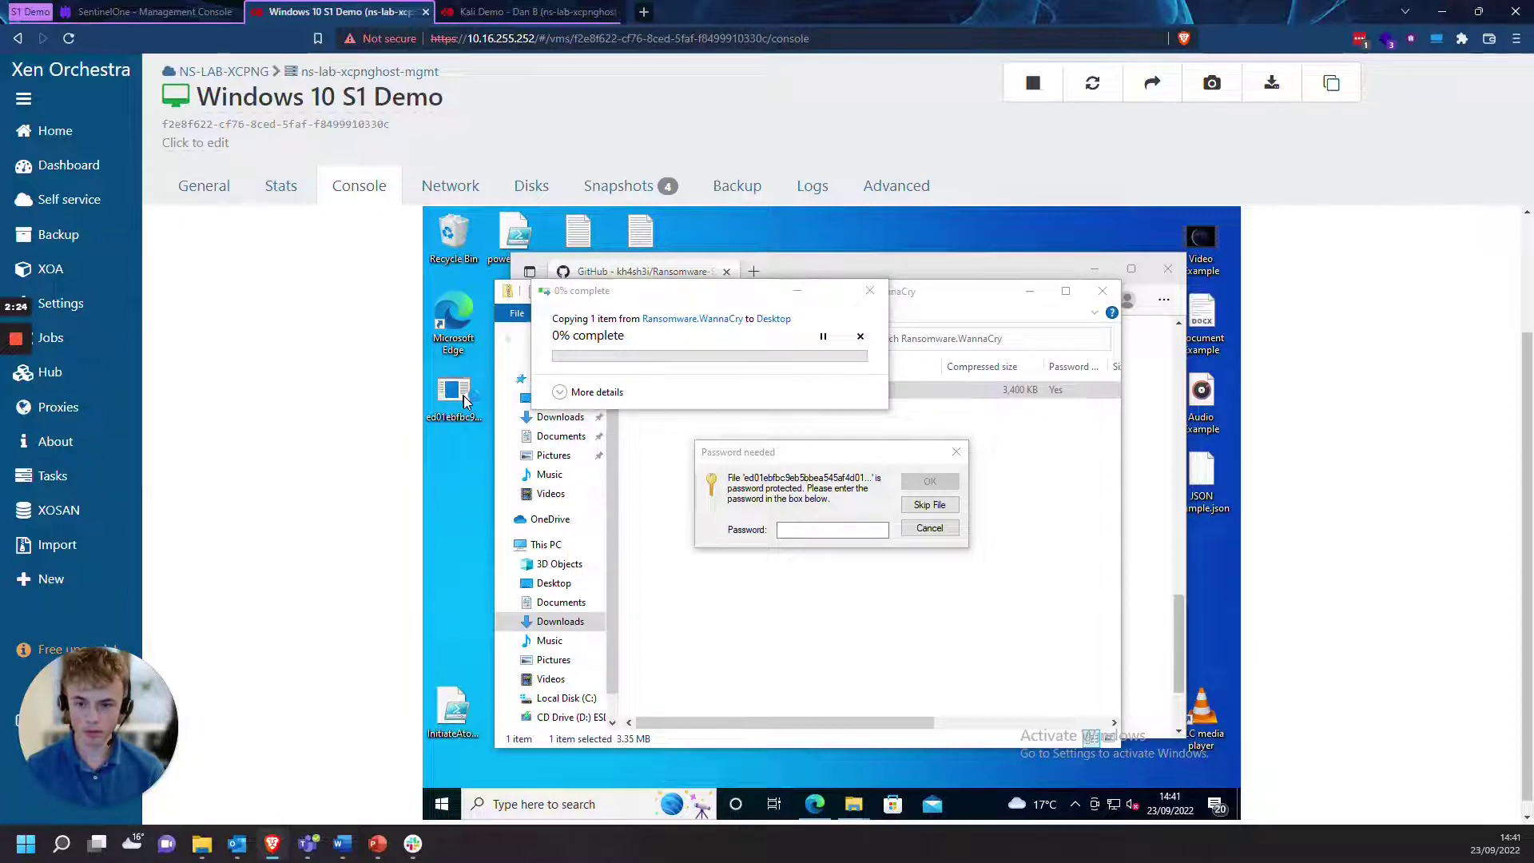
Run the extracted WannaCry executable despite the block warning and cancel the password prompt
double_click(464, 398)
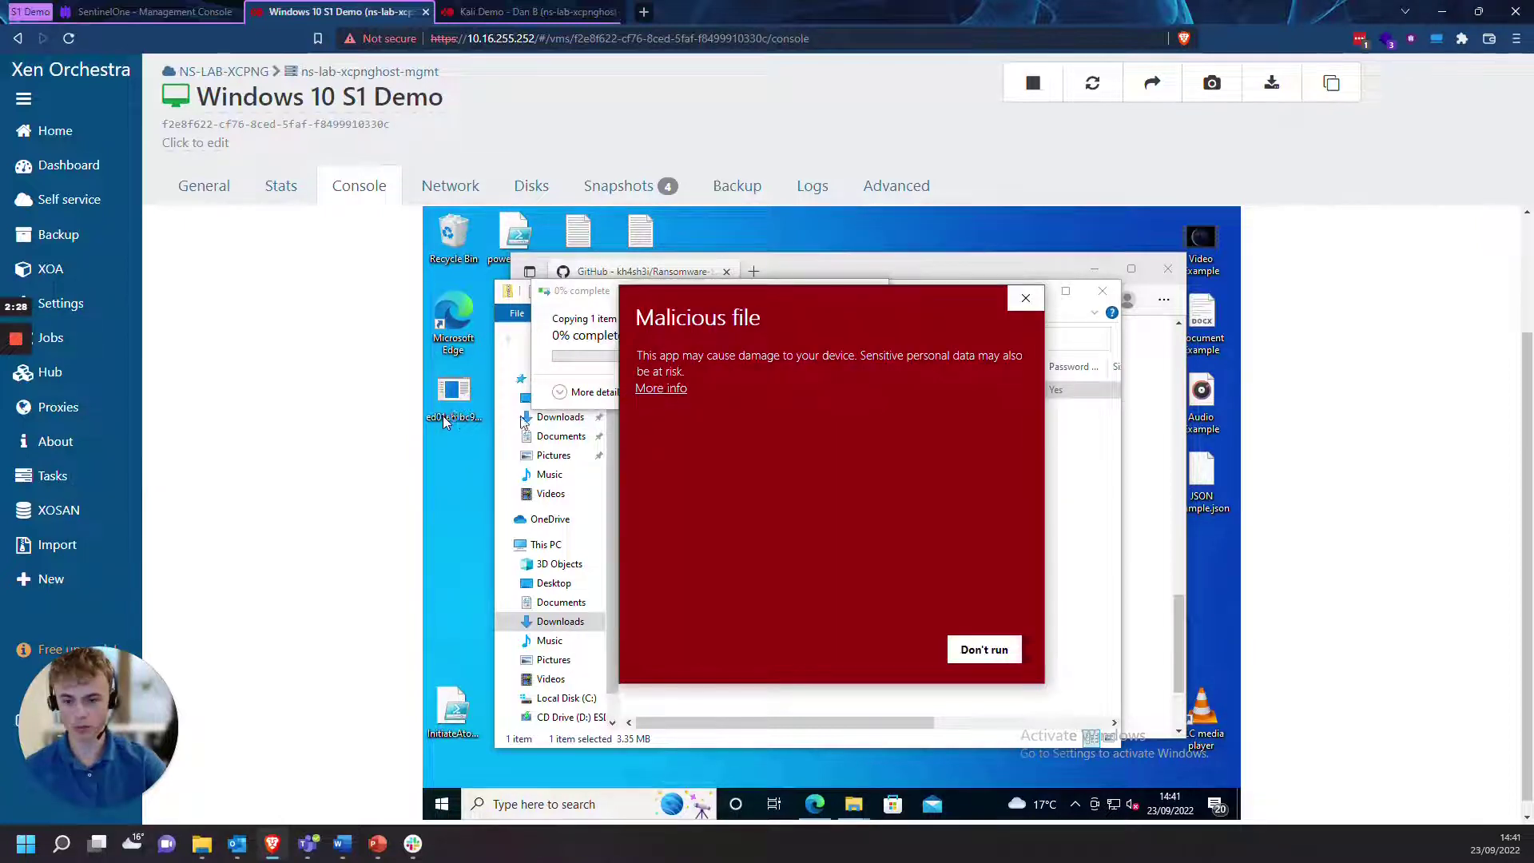
left_click(676, 394)
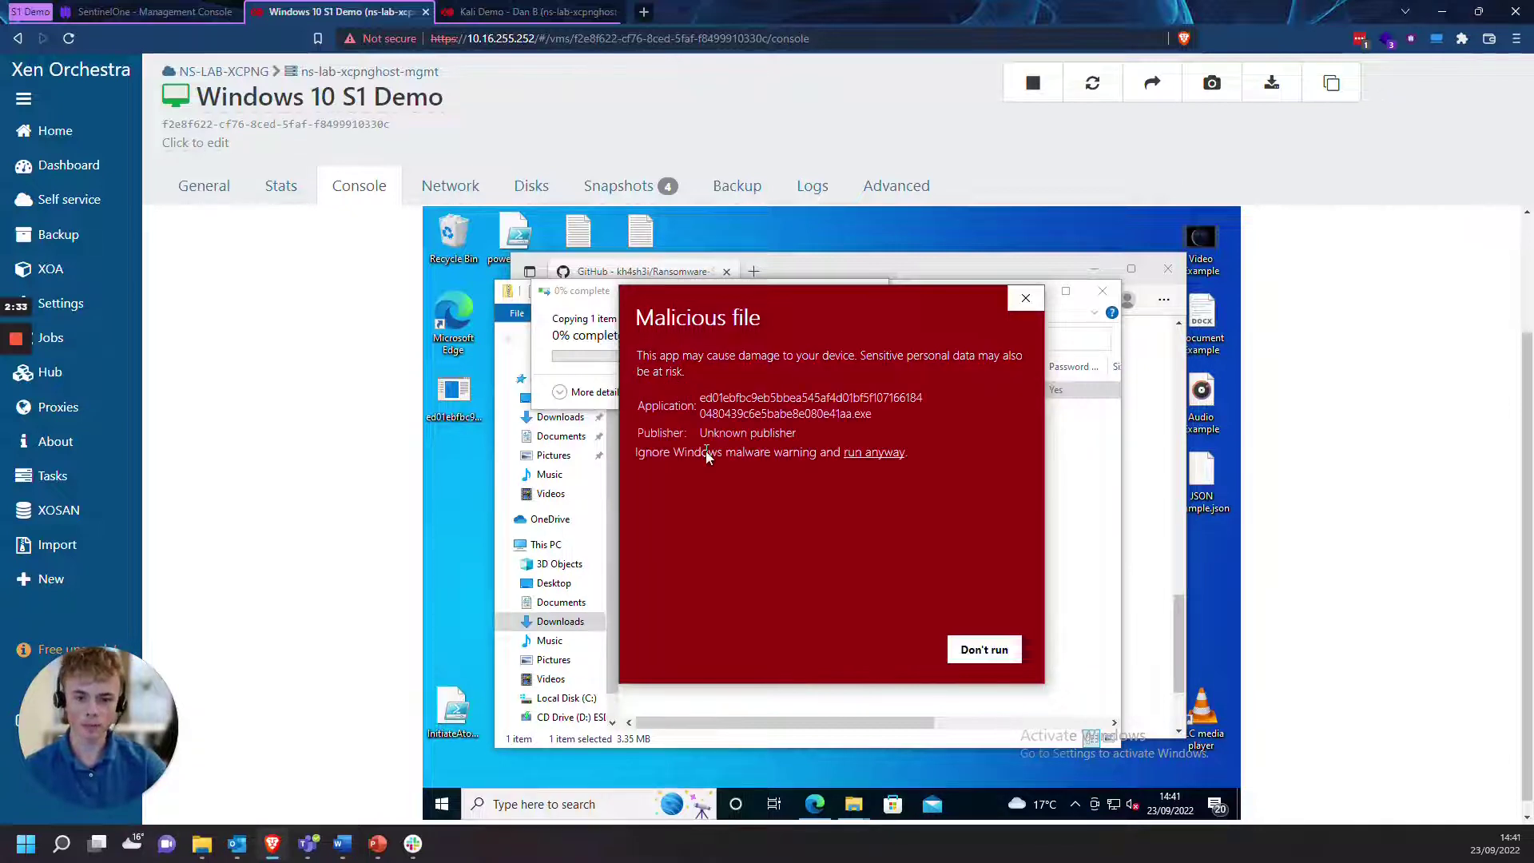
left_click(874, 453)
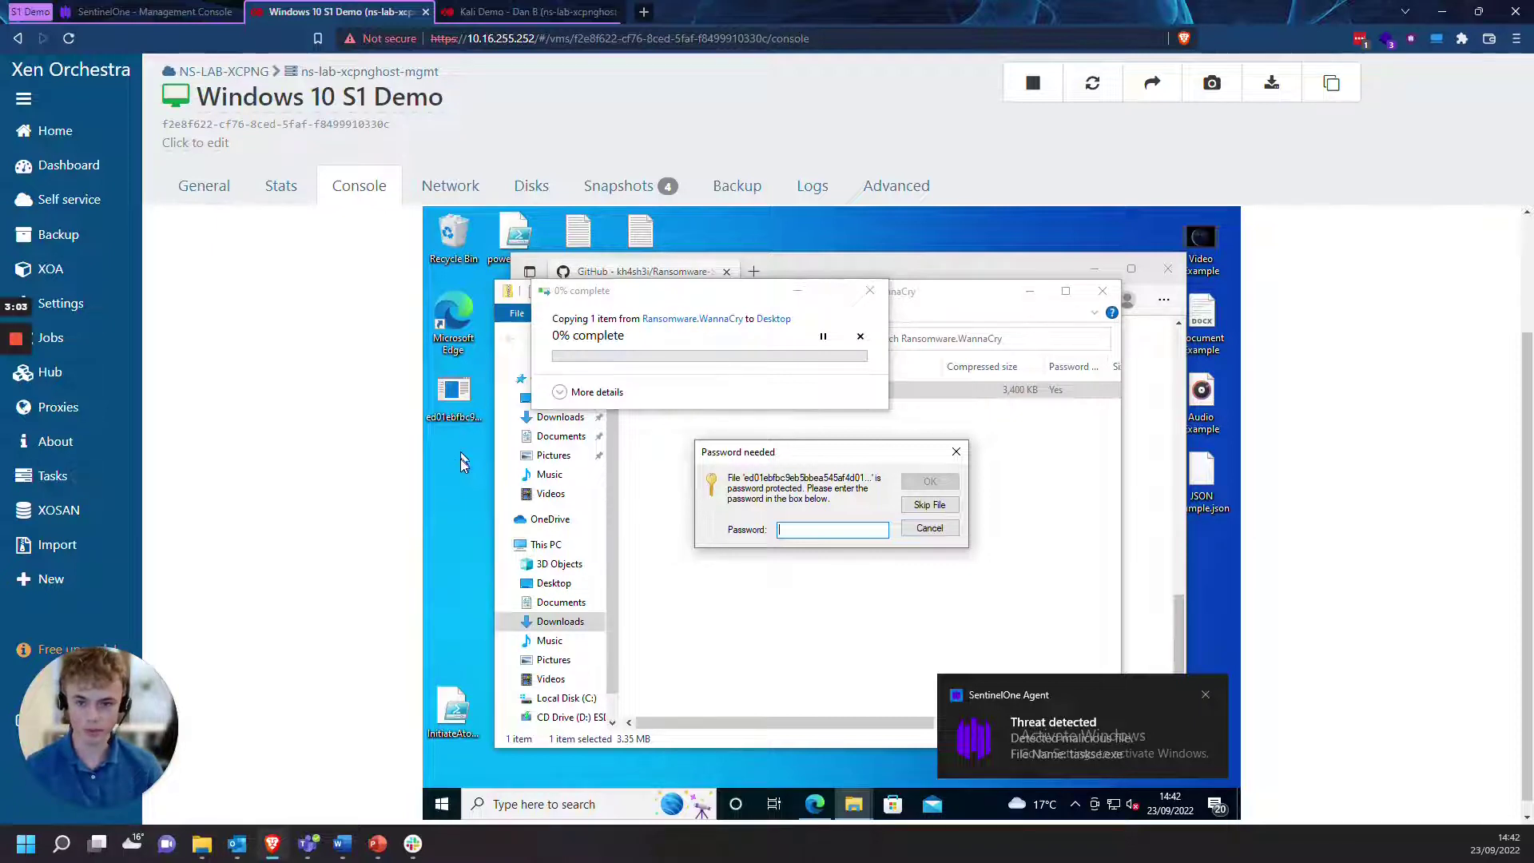
left_click(959, 454)
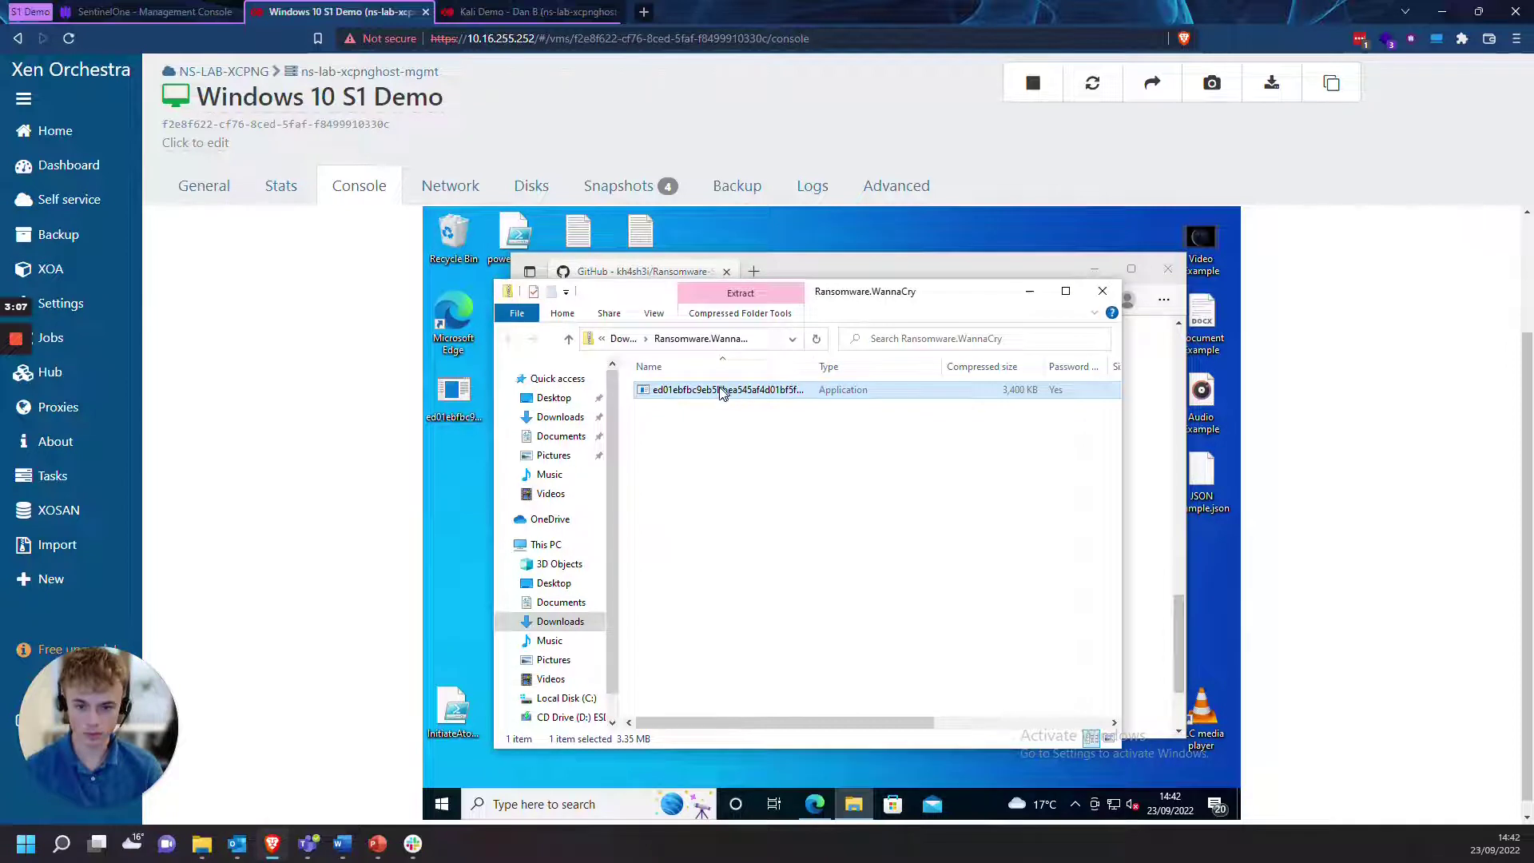
Close the samples Explorer window and minimise Edge, leaving the VM desktop visible
left_click(1102, 291)
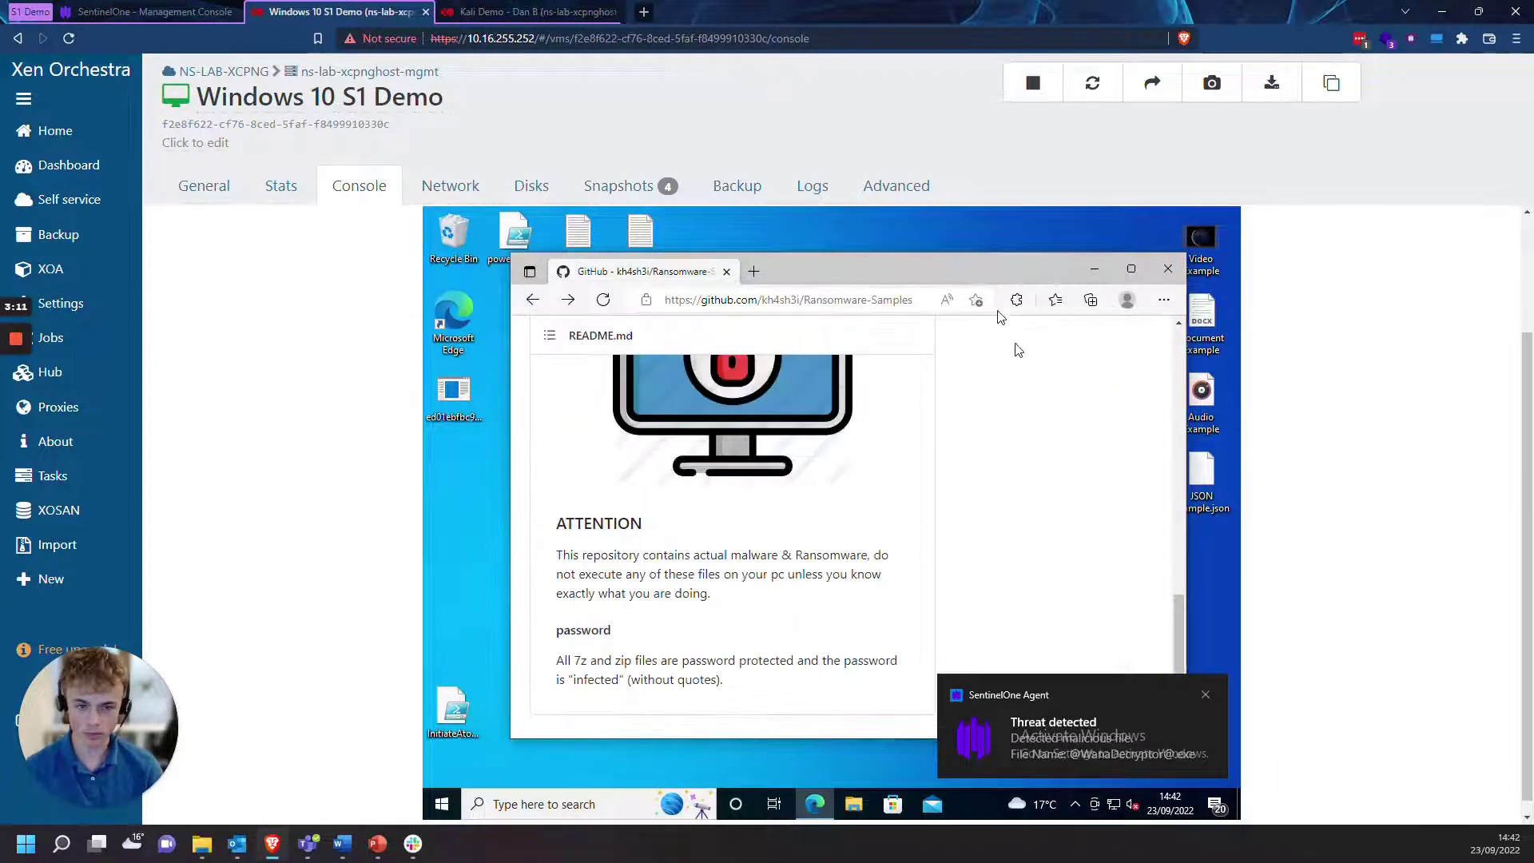
left_click_drag(917, 280, 891, 271)
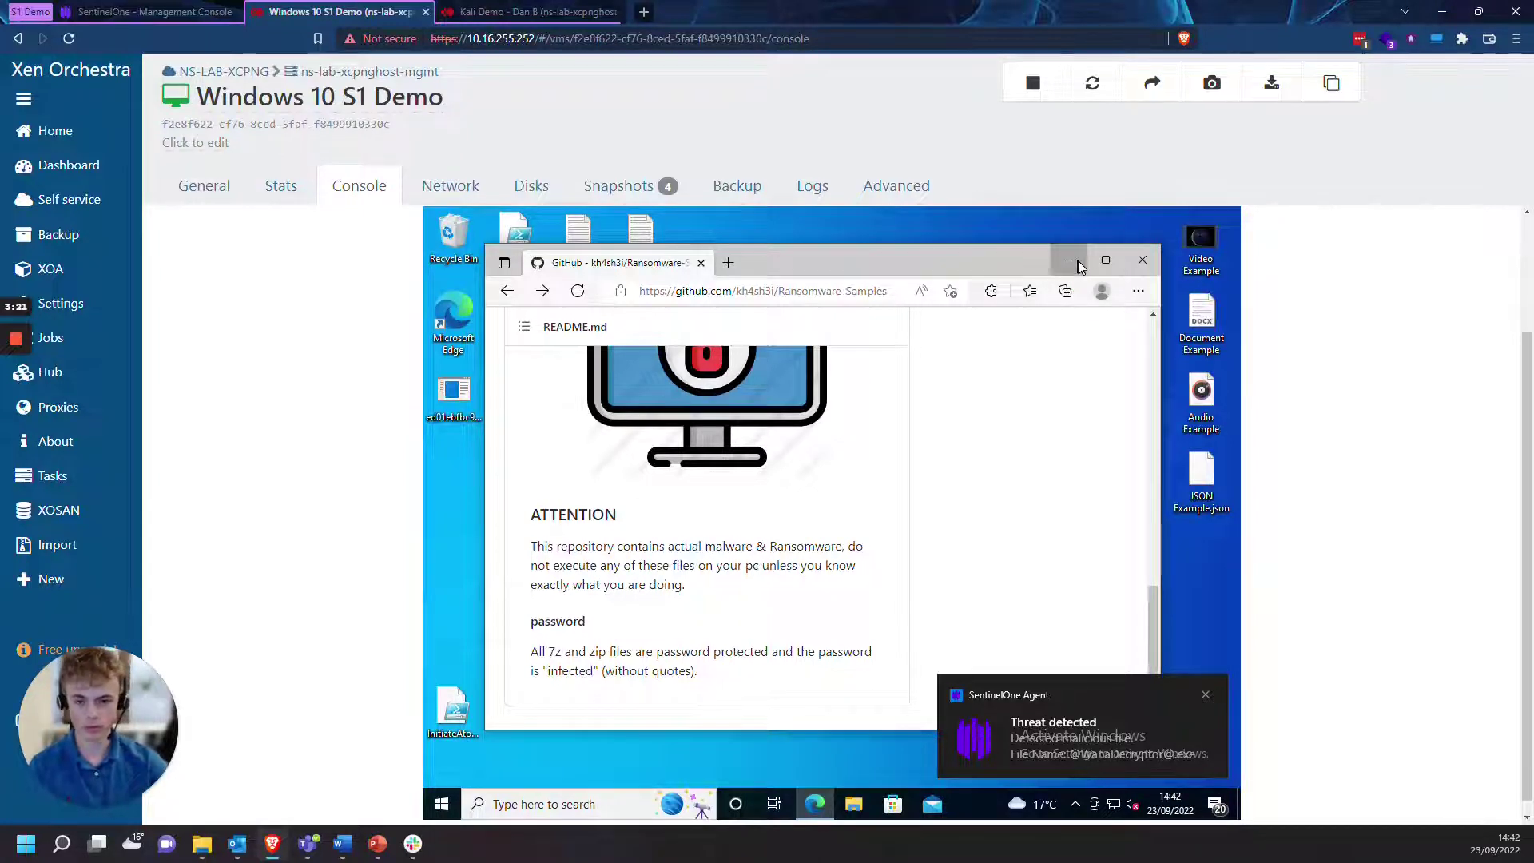
left_click(1070, 261)
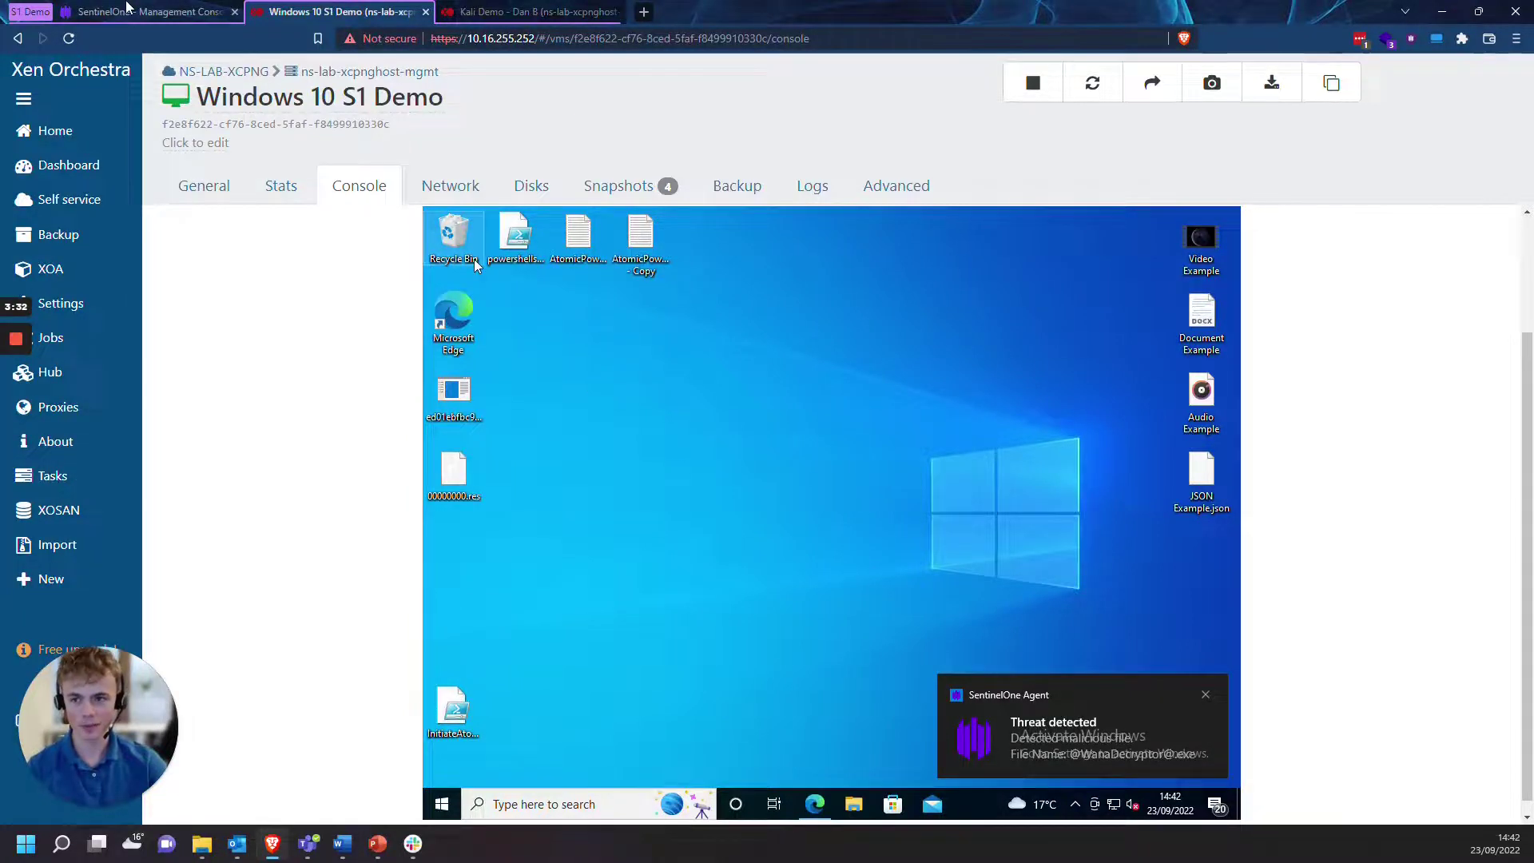
left_click(129, 10)
Collapse the threat row, keep the Recent time range, and toggle Group by Hash off and on
left_click(189, 320)
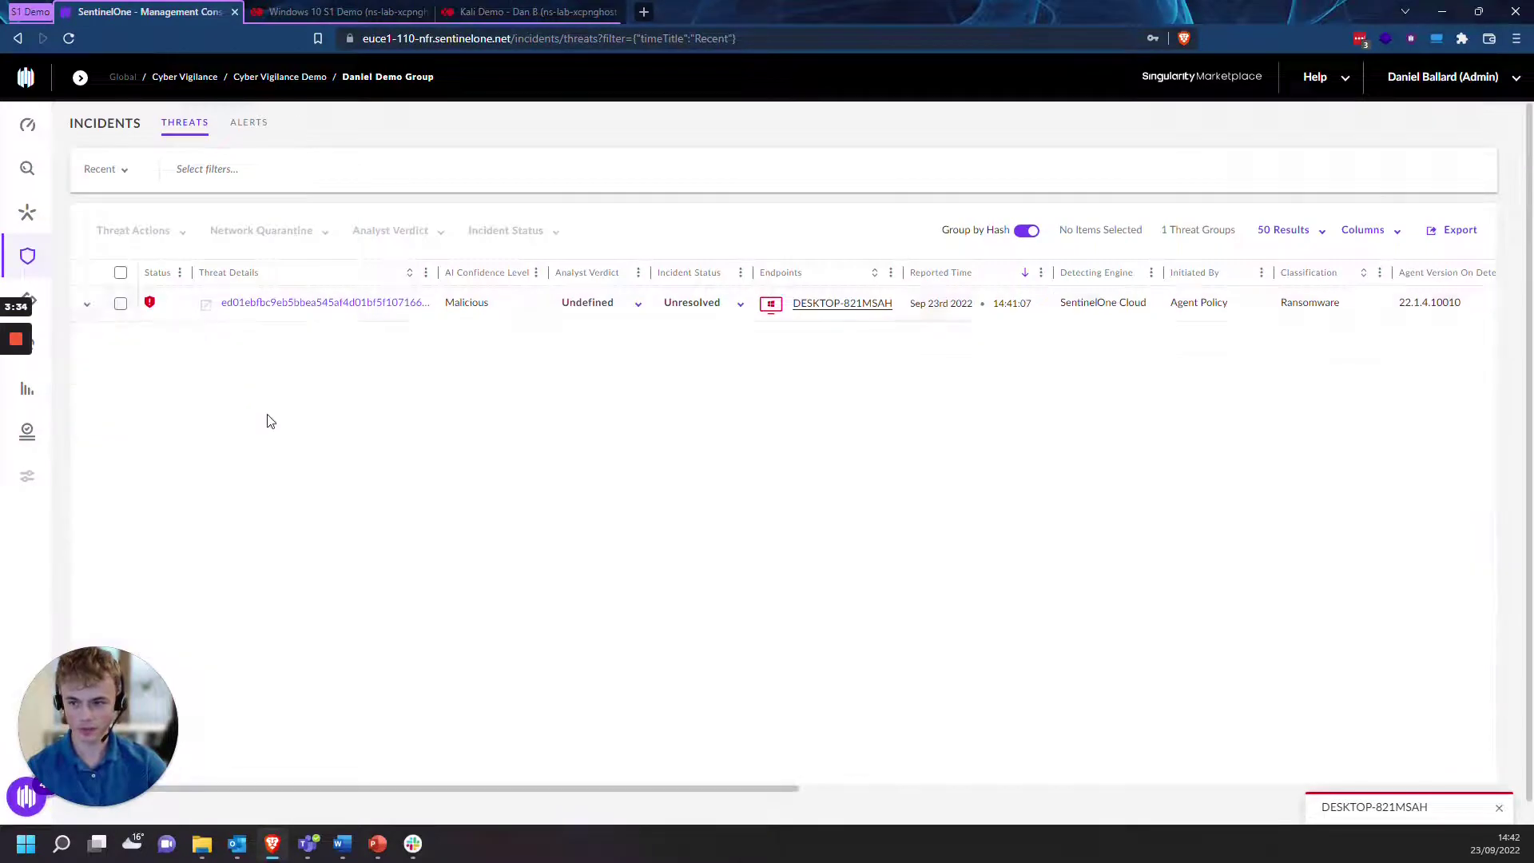
left_click(122, 175)
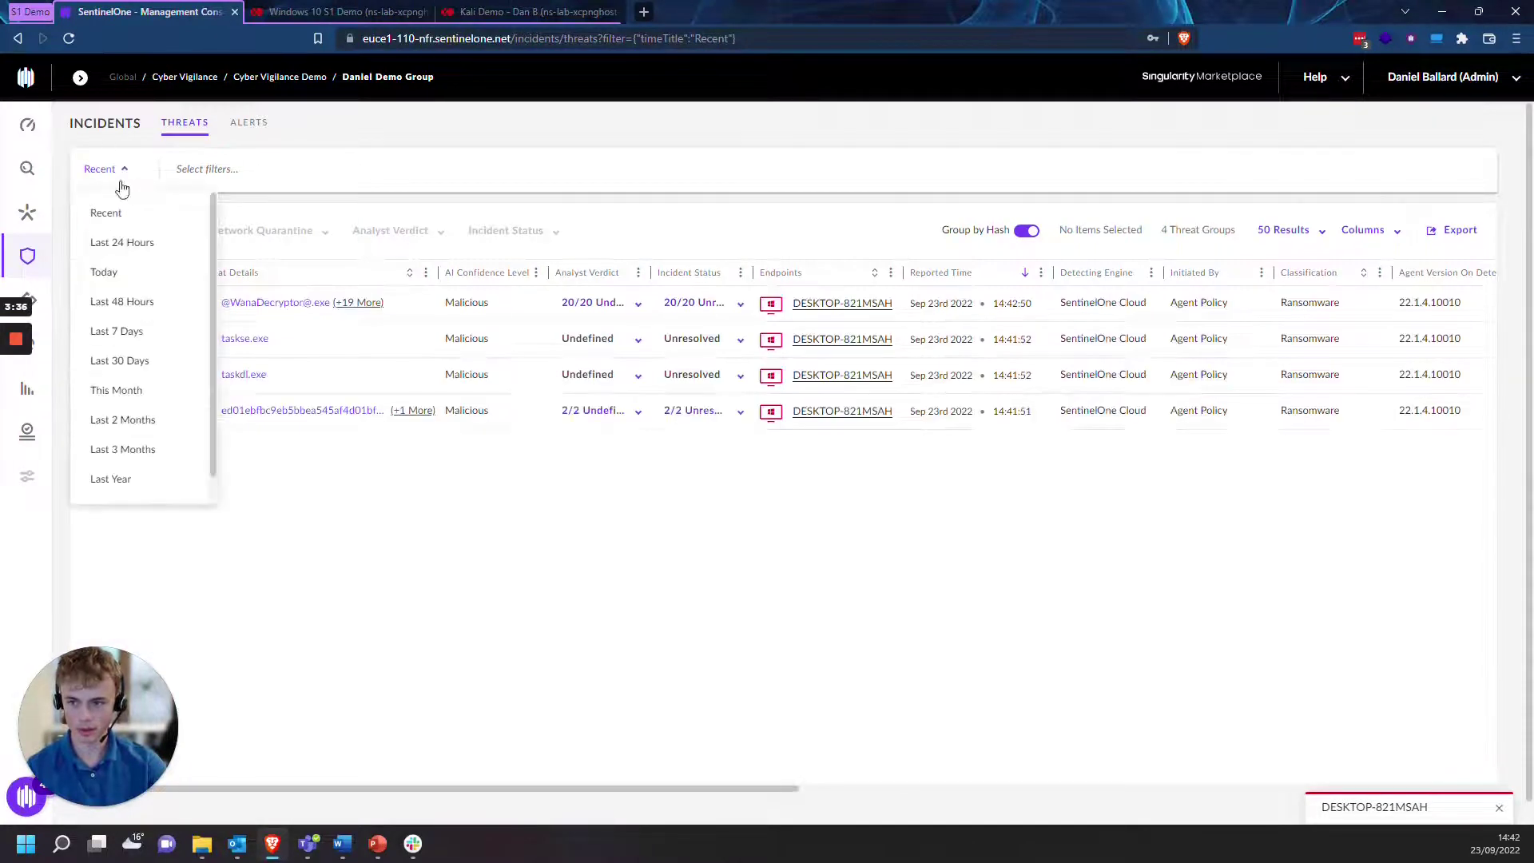
left_click(112, 213)
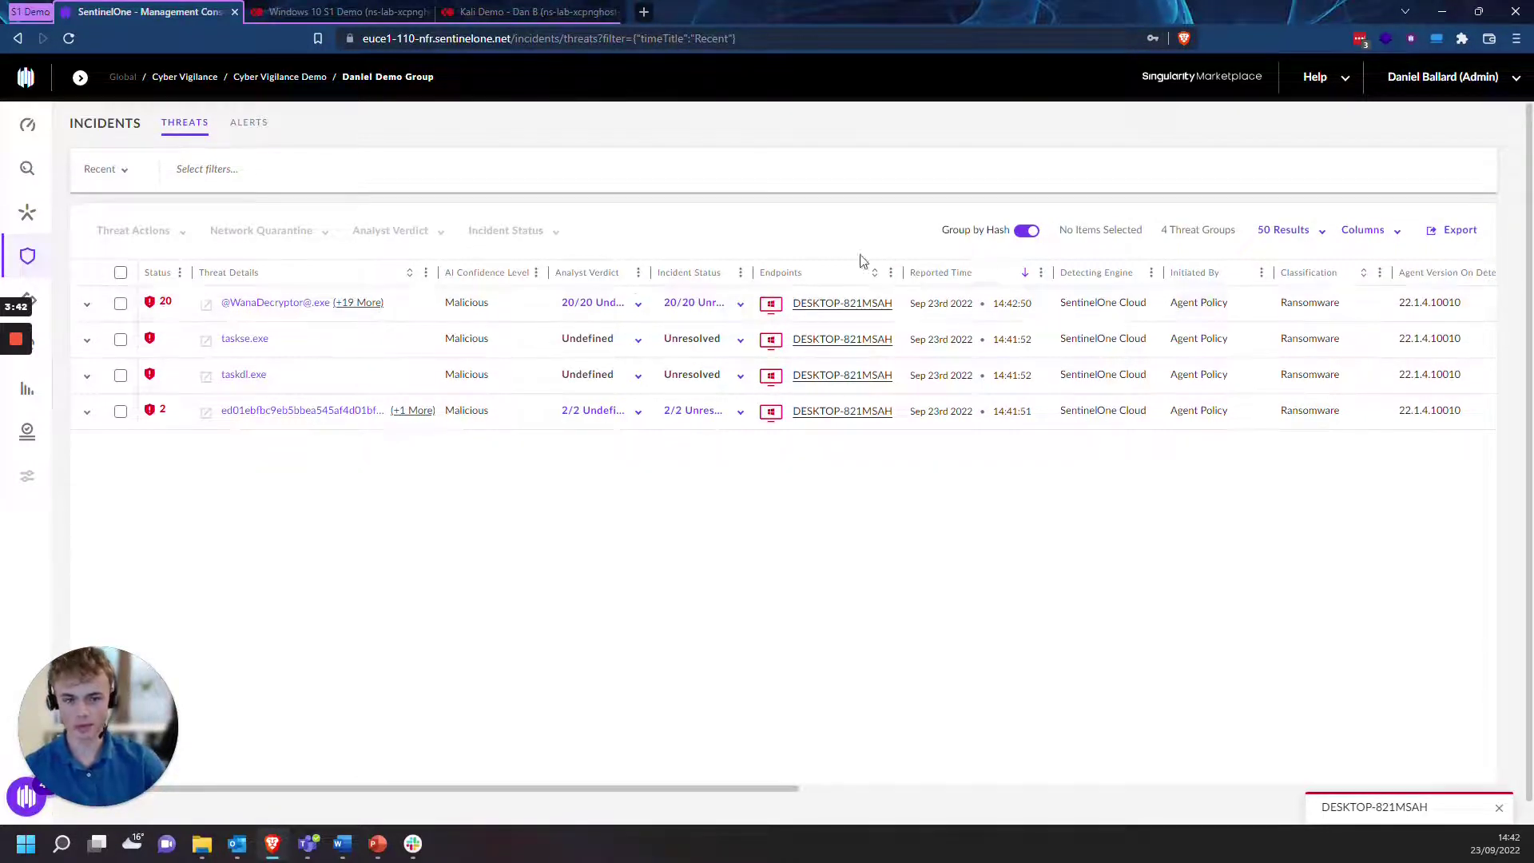
left_click(1025, 231)
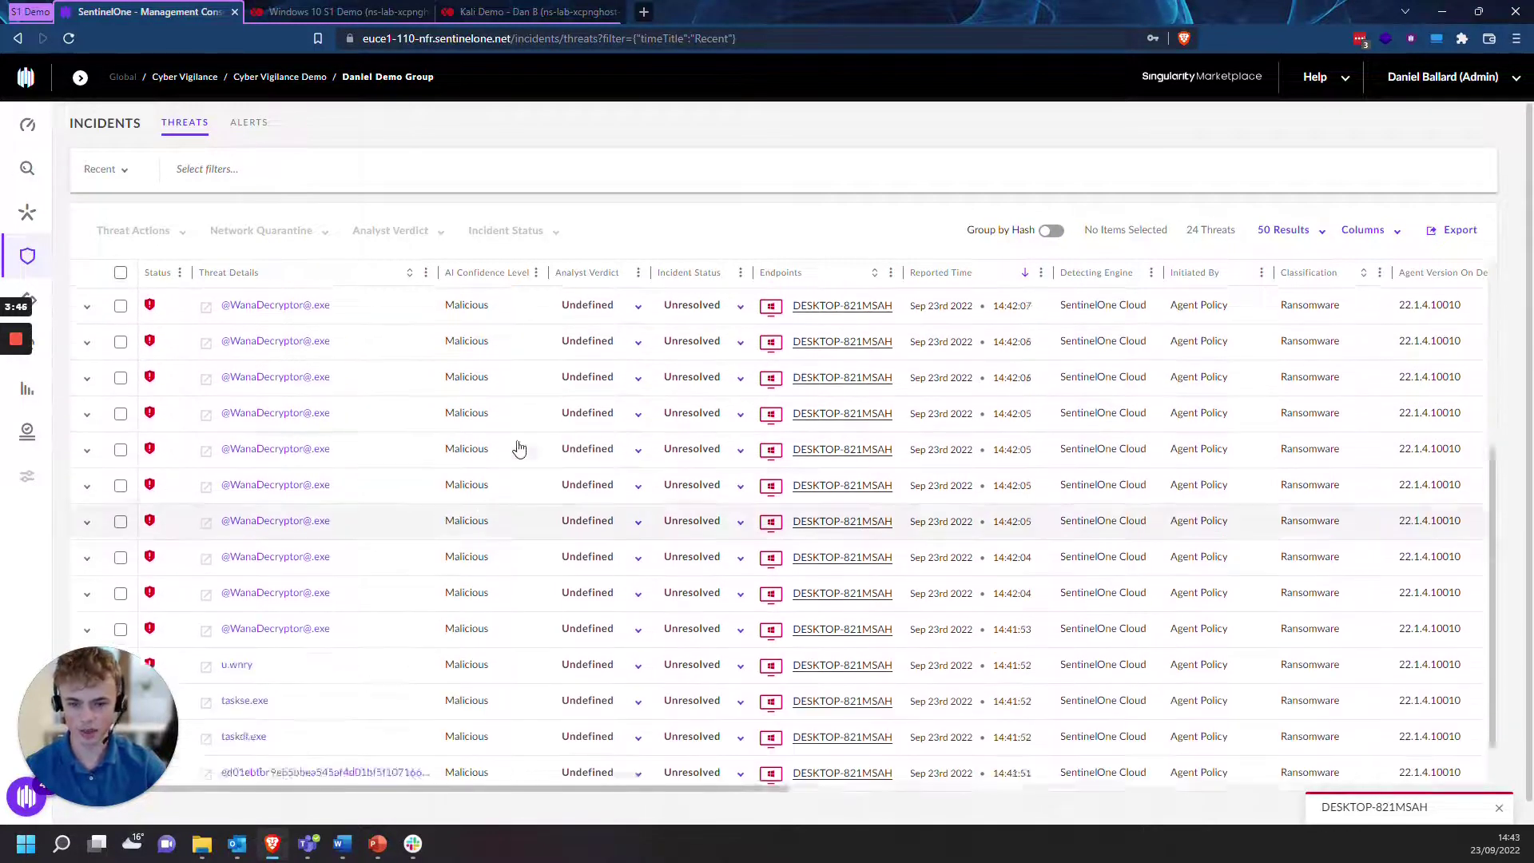
left_click(1048, 232)
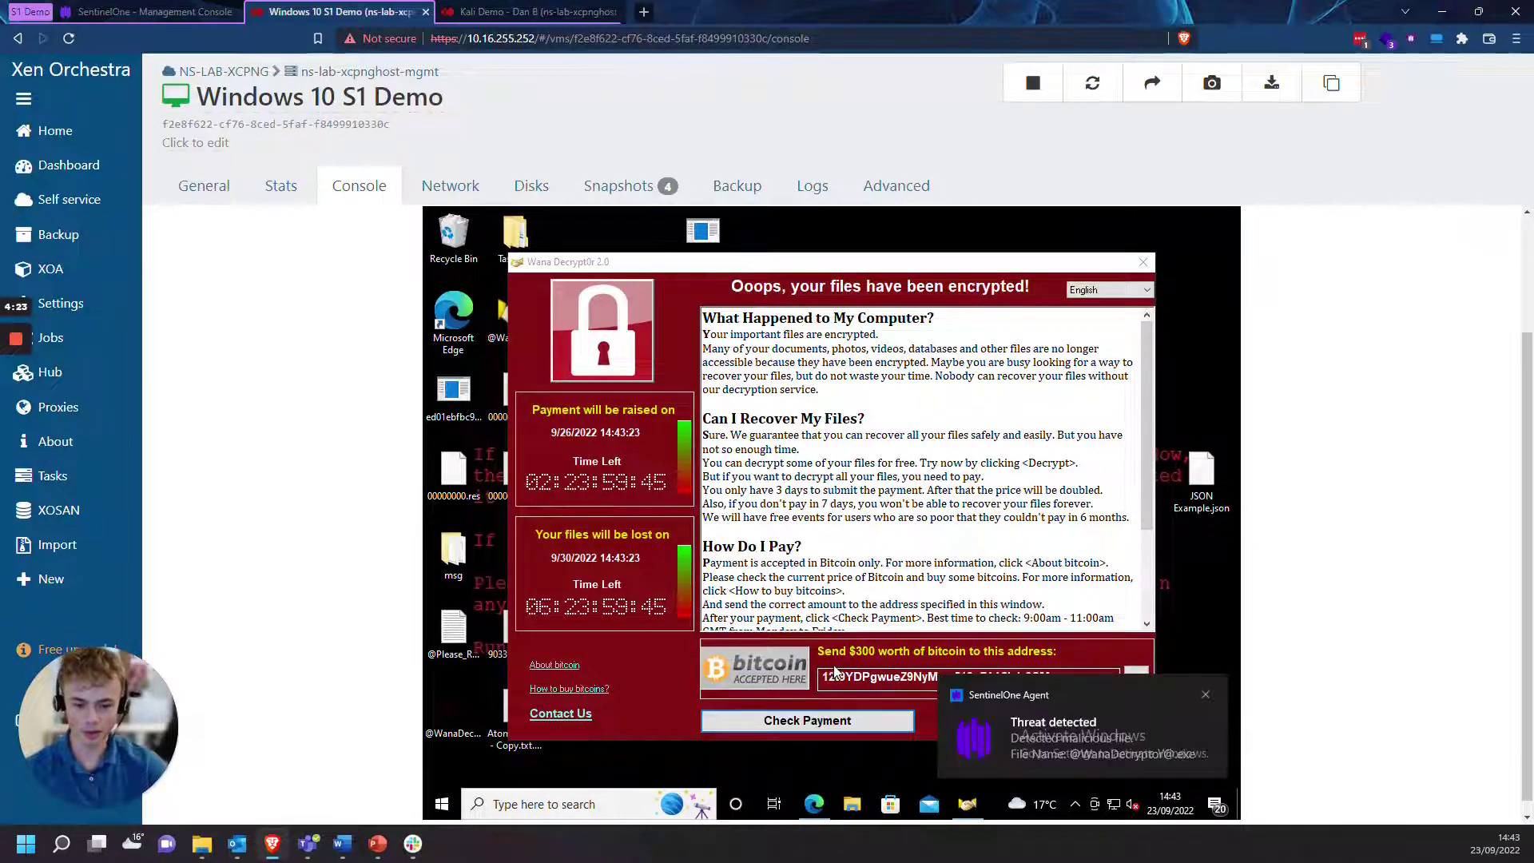
Dismiss the SentinelOne alert over the Wana Decrypt0r ransom window and nudge the window
left_click(1206, 696)
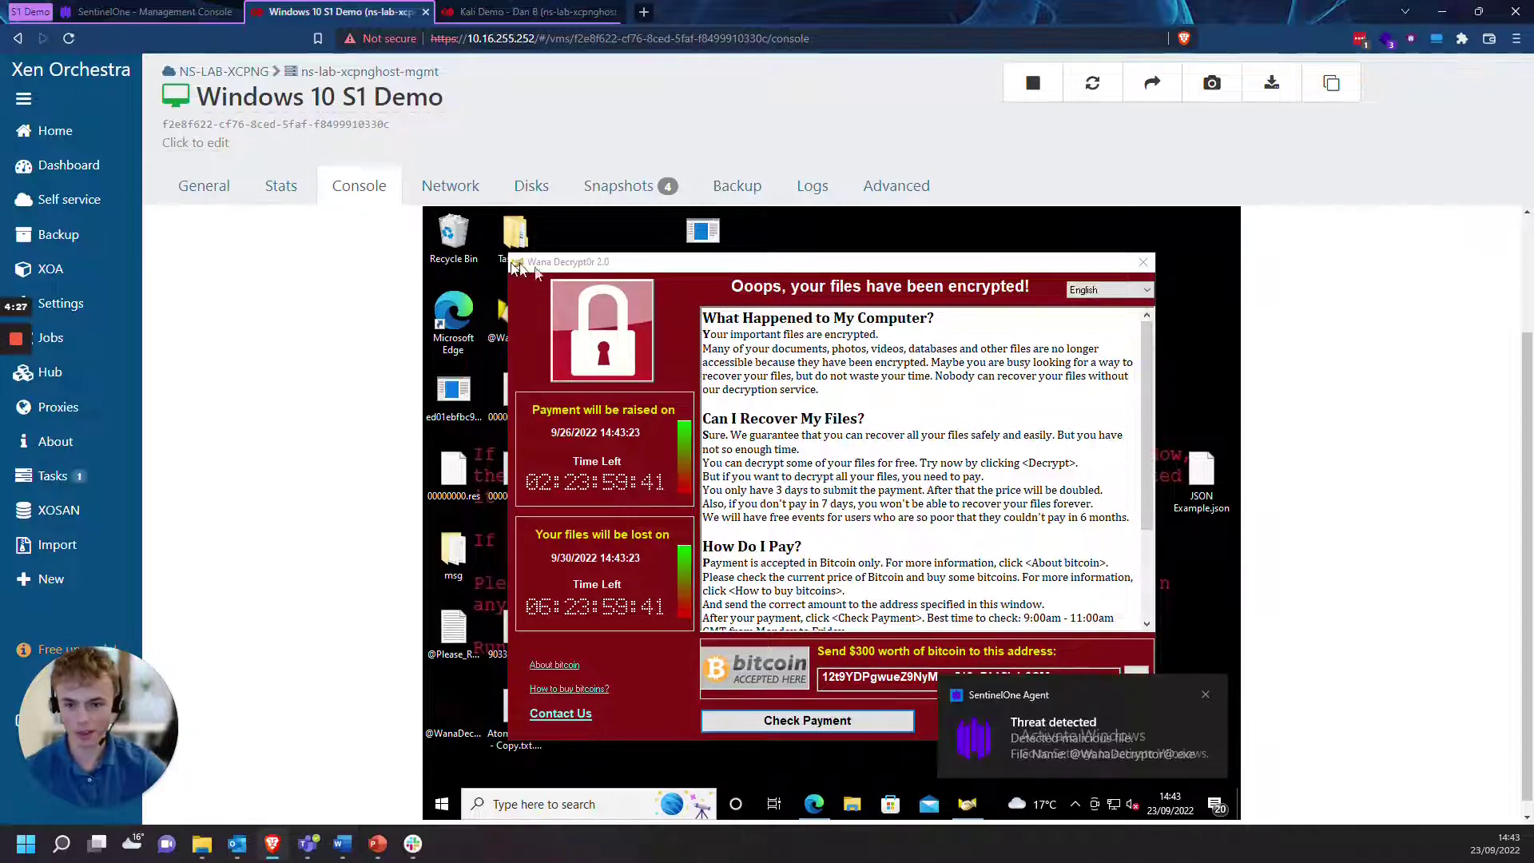
mouse_move(577, 264)
left_mouse_down()
mouse_move(601, 254)
mouse_move(572, 251)
left_mouse_up()
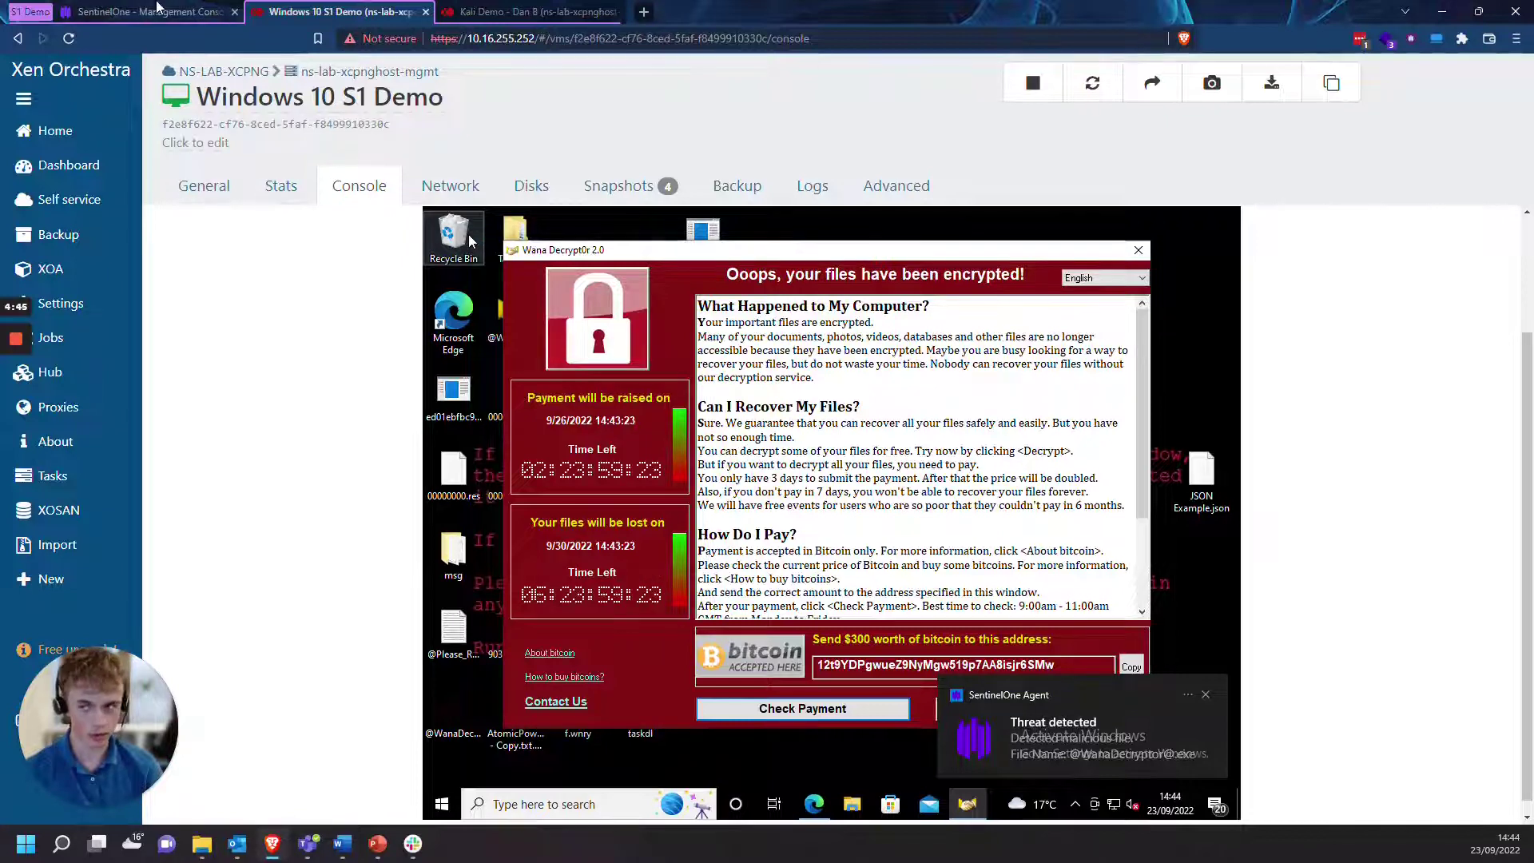
left_click(157, 10)
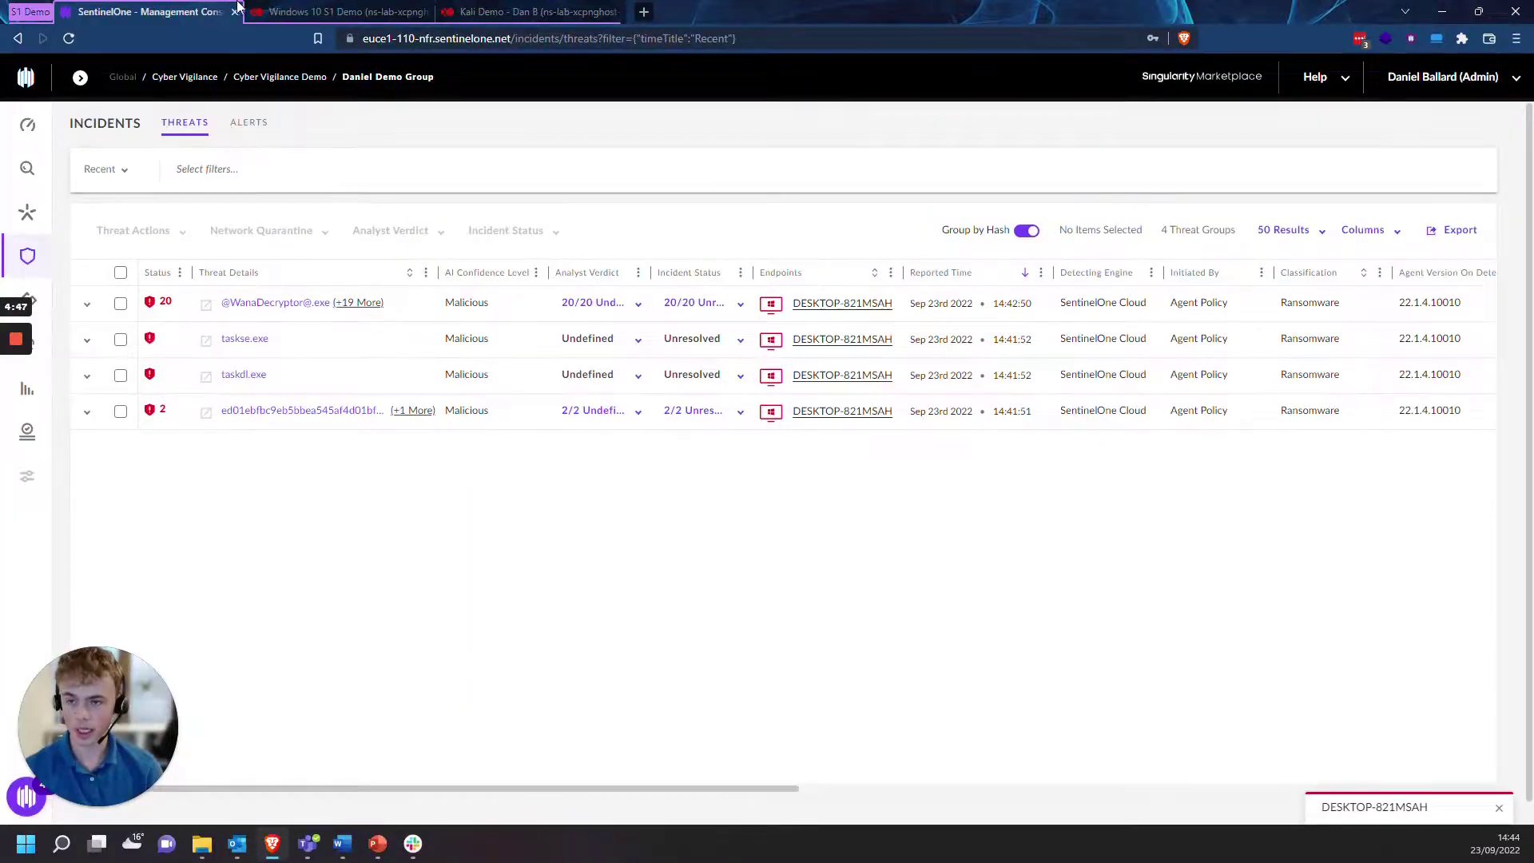
Move the ransom window aside and confirm the encrypted Video Example file no longer opens
left_click(335, 12)
left_click_drag(659, 268, 702, 569)
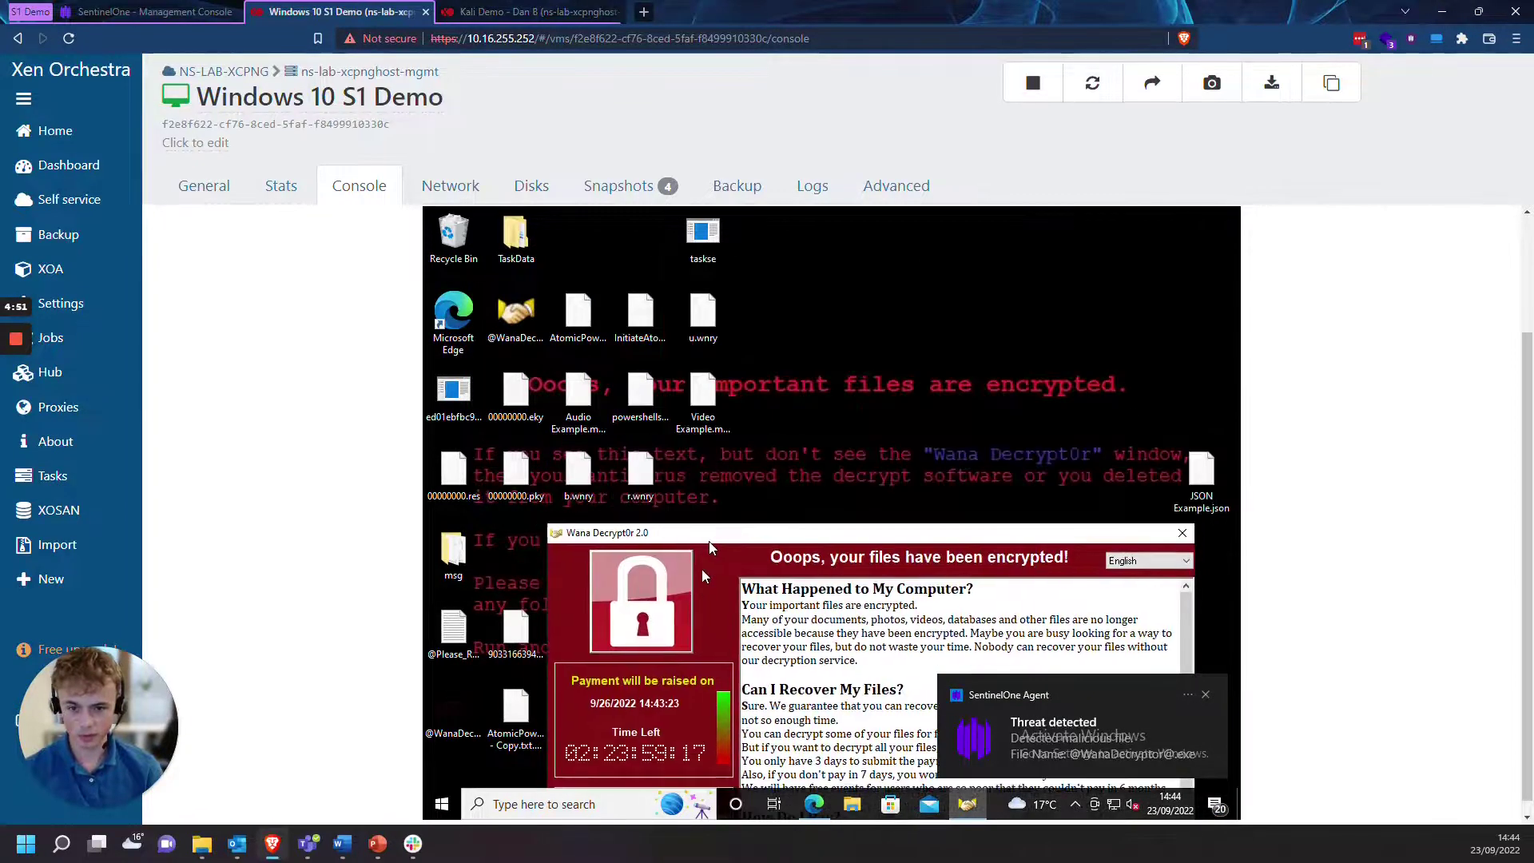
left_click(698, 423)
double_click(698, 422)
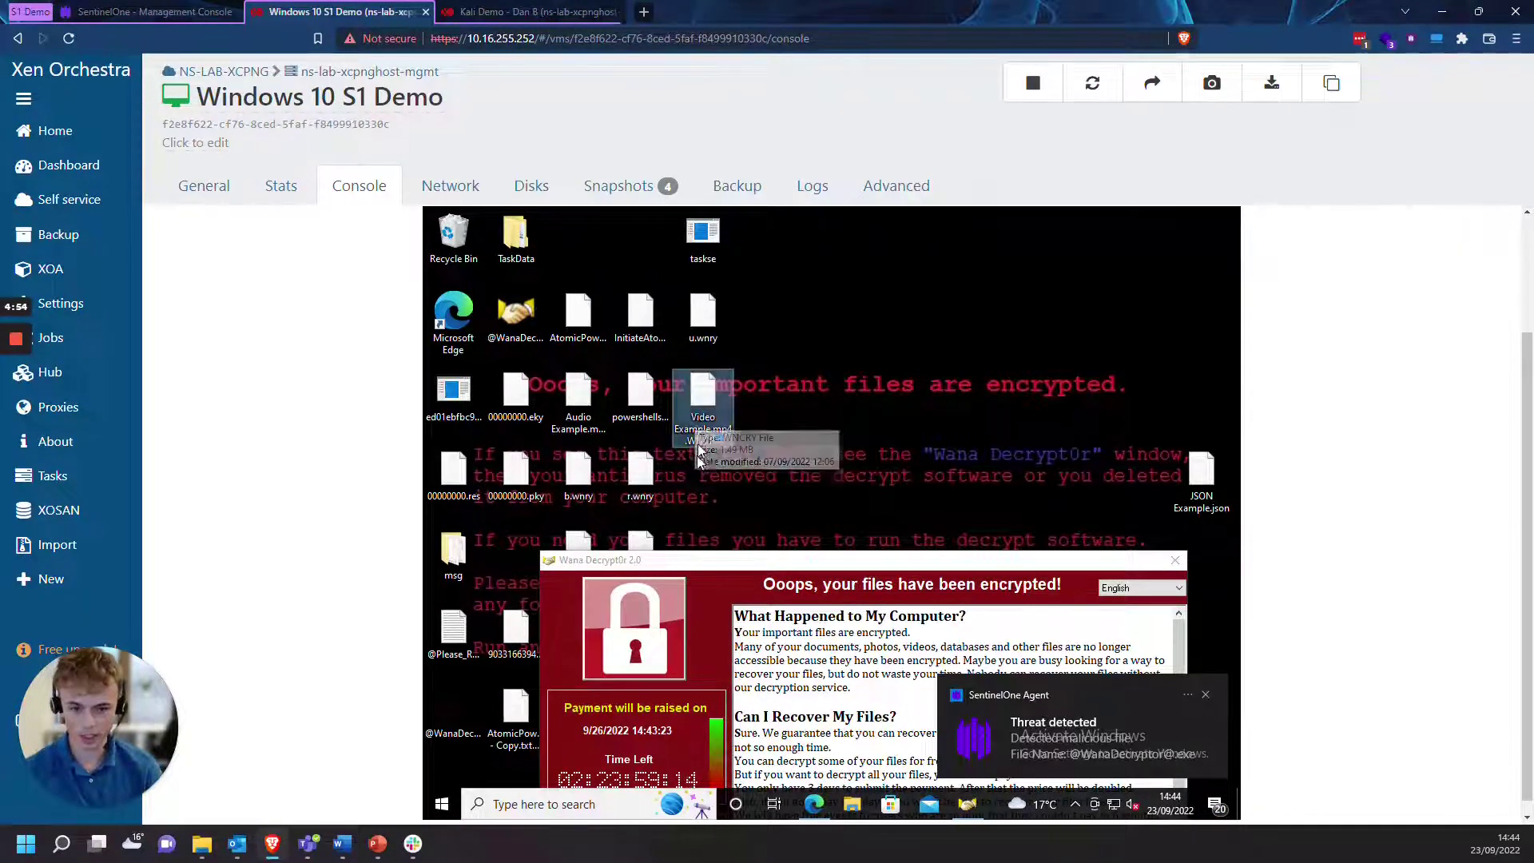
left_click(1061, 340)
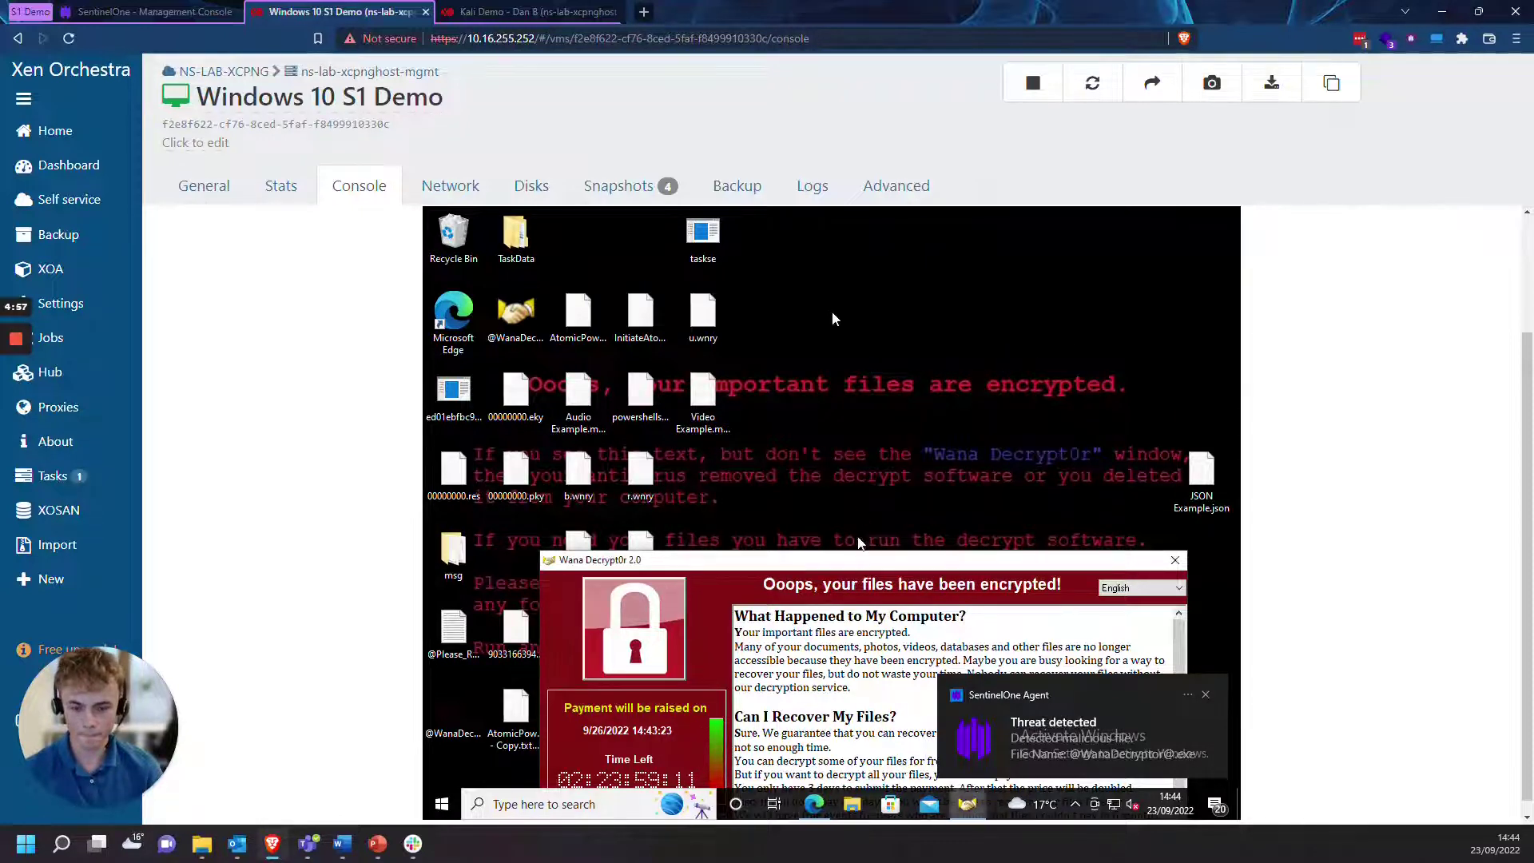
left_click(150, 11)
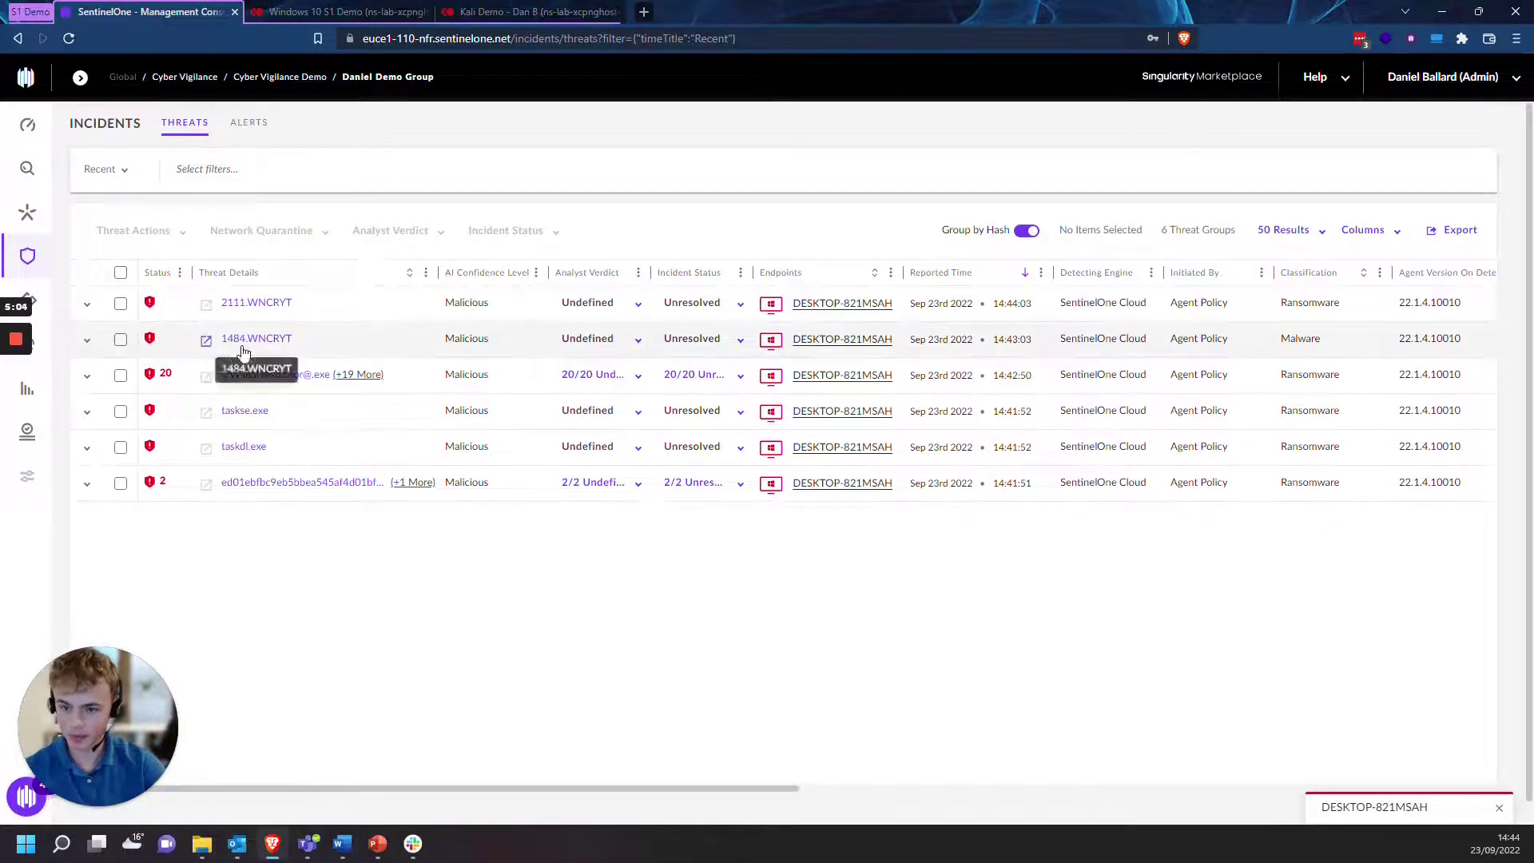
Select all six WannaCry threat groups, from taskse.exe up to 2111.WNCRYT
left_click(121, 483)
left_click(121, 446)
left_click(120, 411)
left_click(120, 375)
left_click(121, 339)
left_click(121, 304)
Apply a Rollback mitigation to the selected threats, marked resolved with a True Positive verdict
left_click(136, 231)
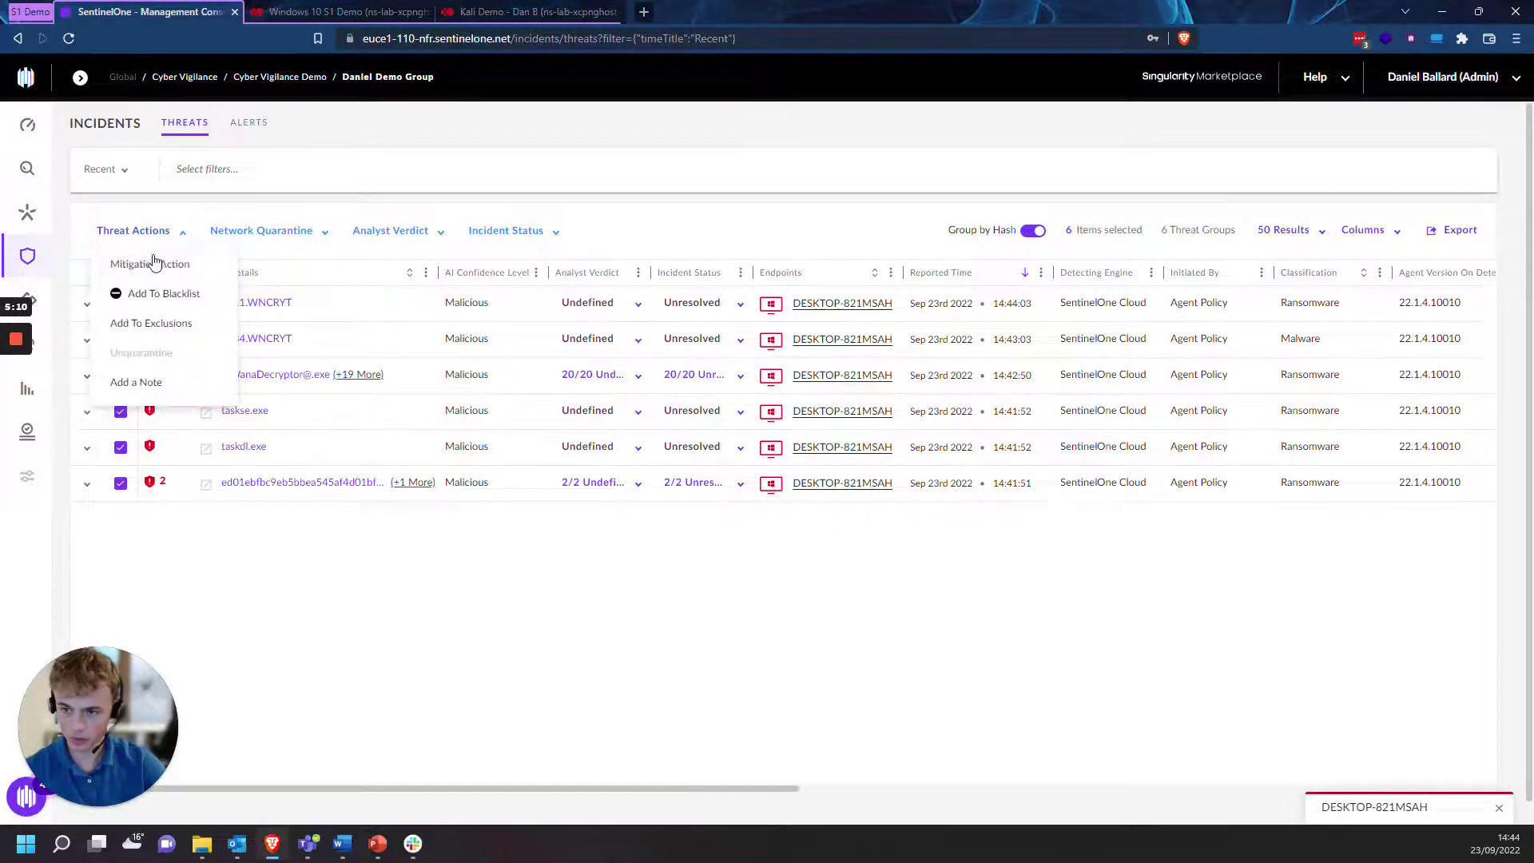
left_click(152, 263)
left_click(959, 264)
left_click(501, 302)
left_click(591, 399)
left_click(898, 348)
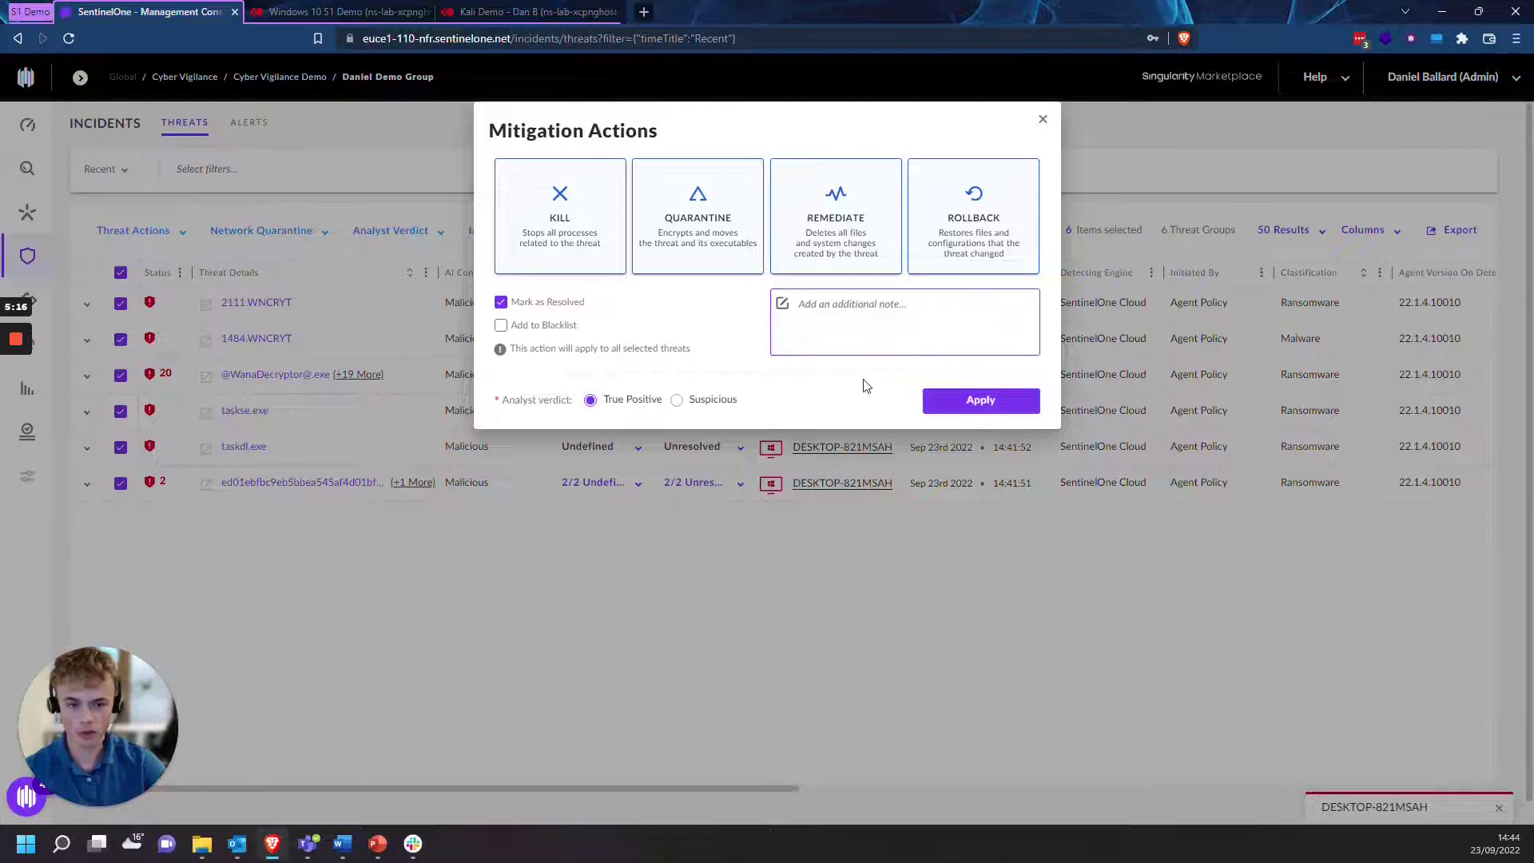
left_click(955, 406)
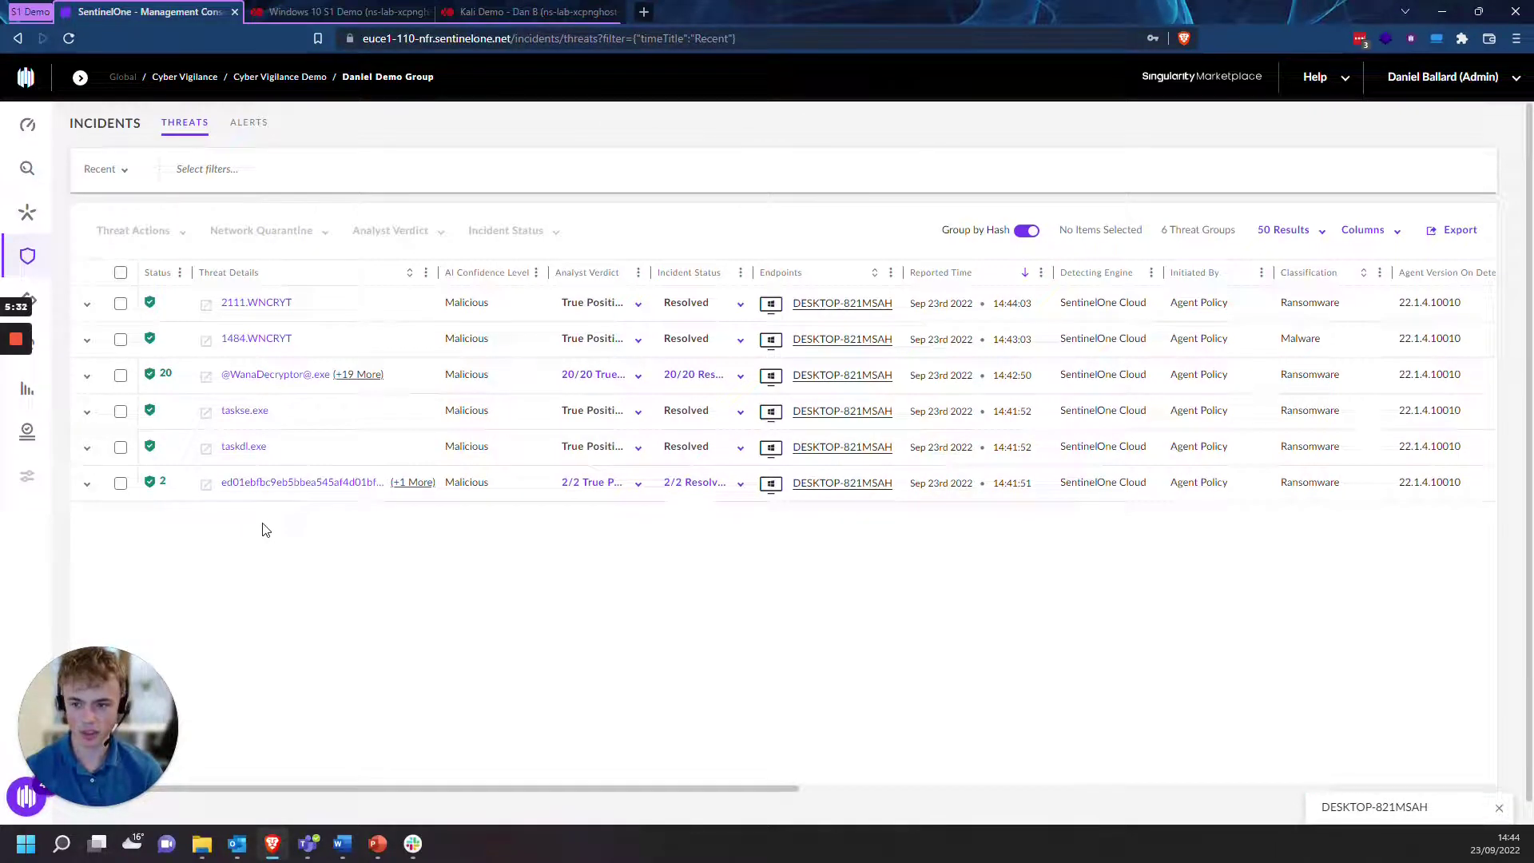
left_click(392, 14)
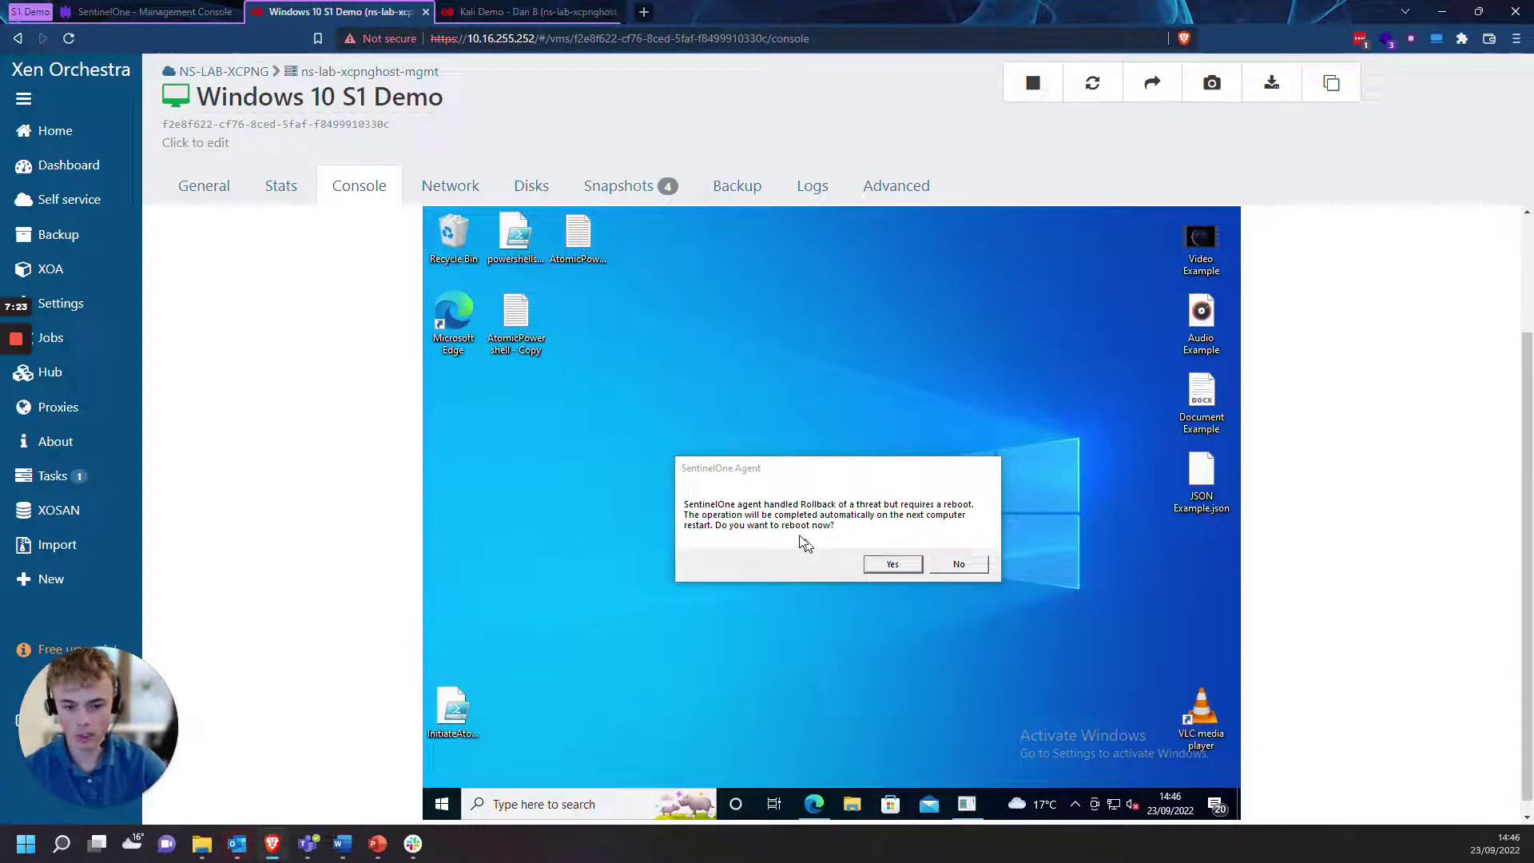
Accept the SentinelOne agent's reboot request so the Windows 10 VM restarts to finish the rollback
left_click(891, 565)
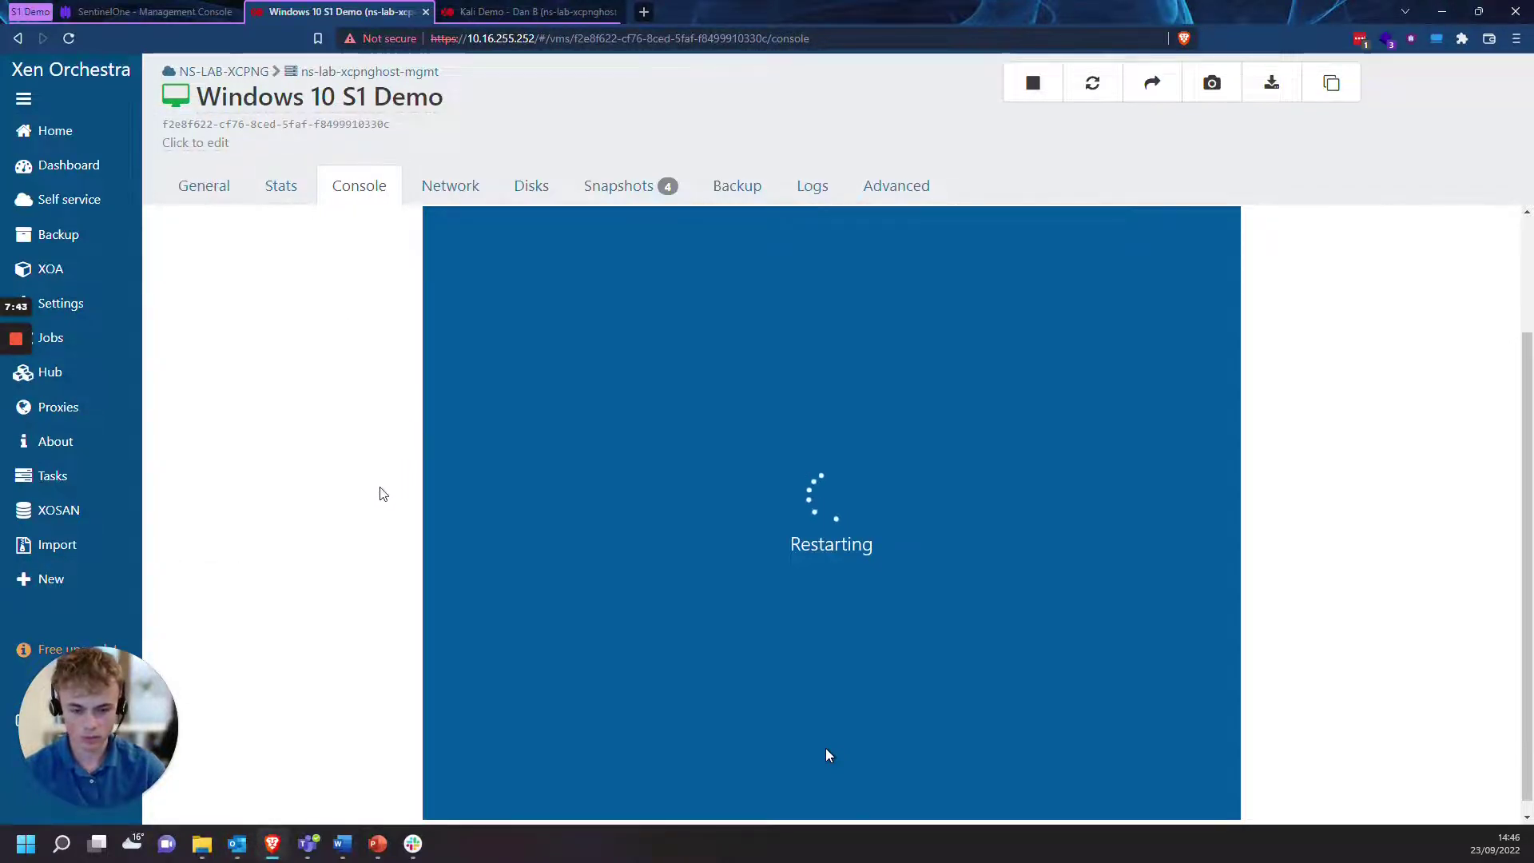
Inspect the resolved 2111.WNCRYT threat and open the DESKTOP-821MSAH endpoint details
left_click(160, 12)
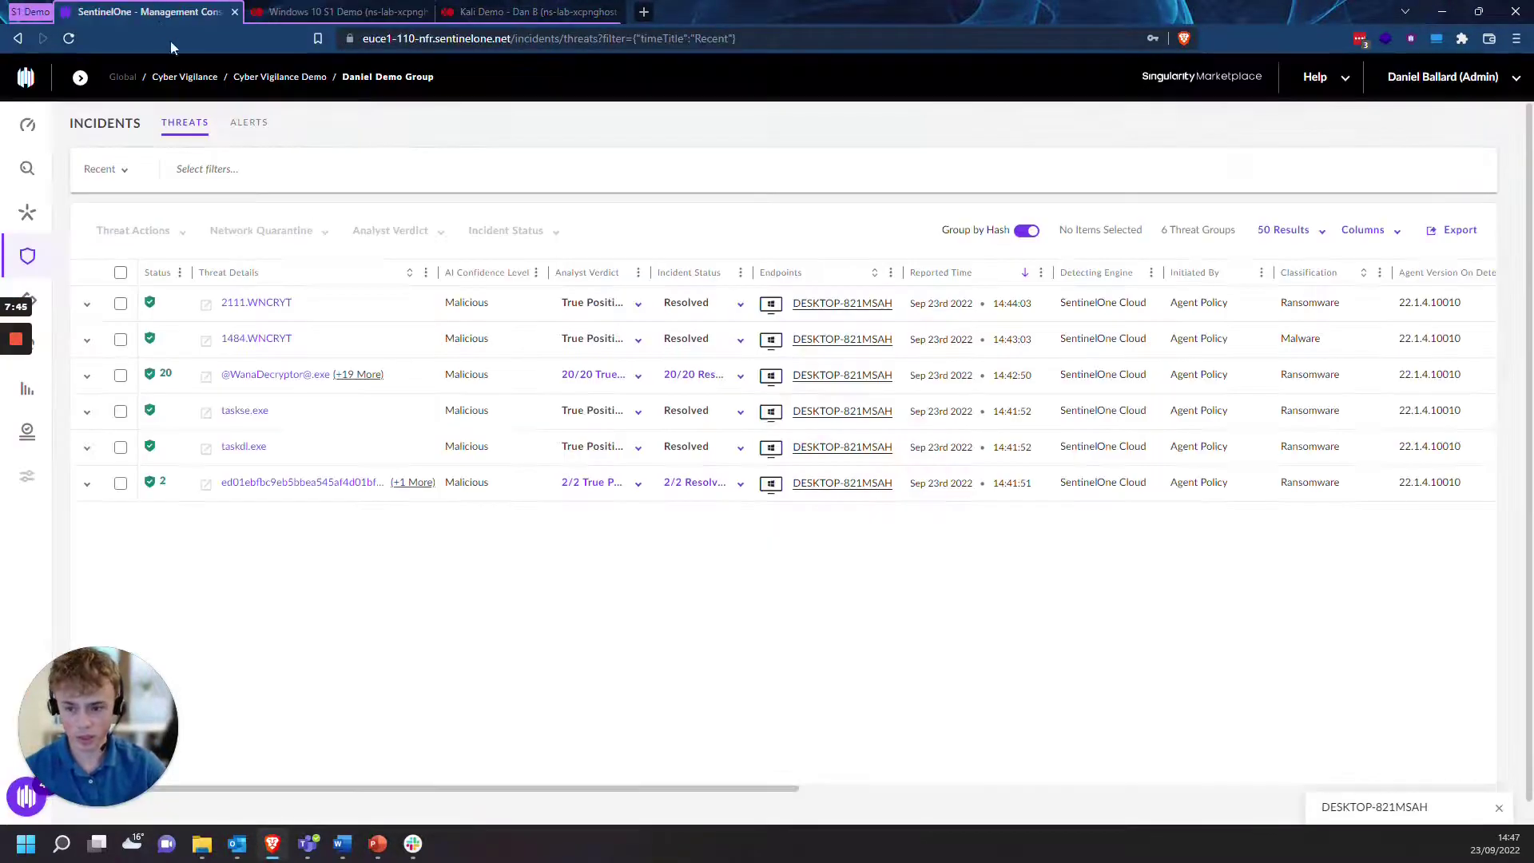
left_click(353, 310)
left_click(397, 308)
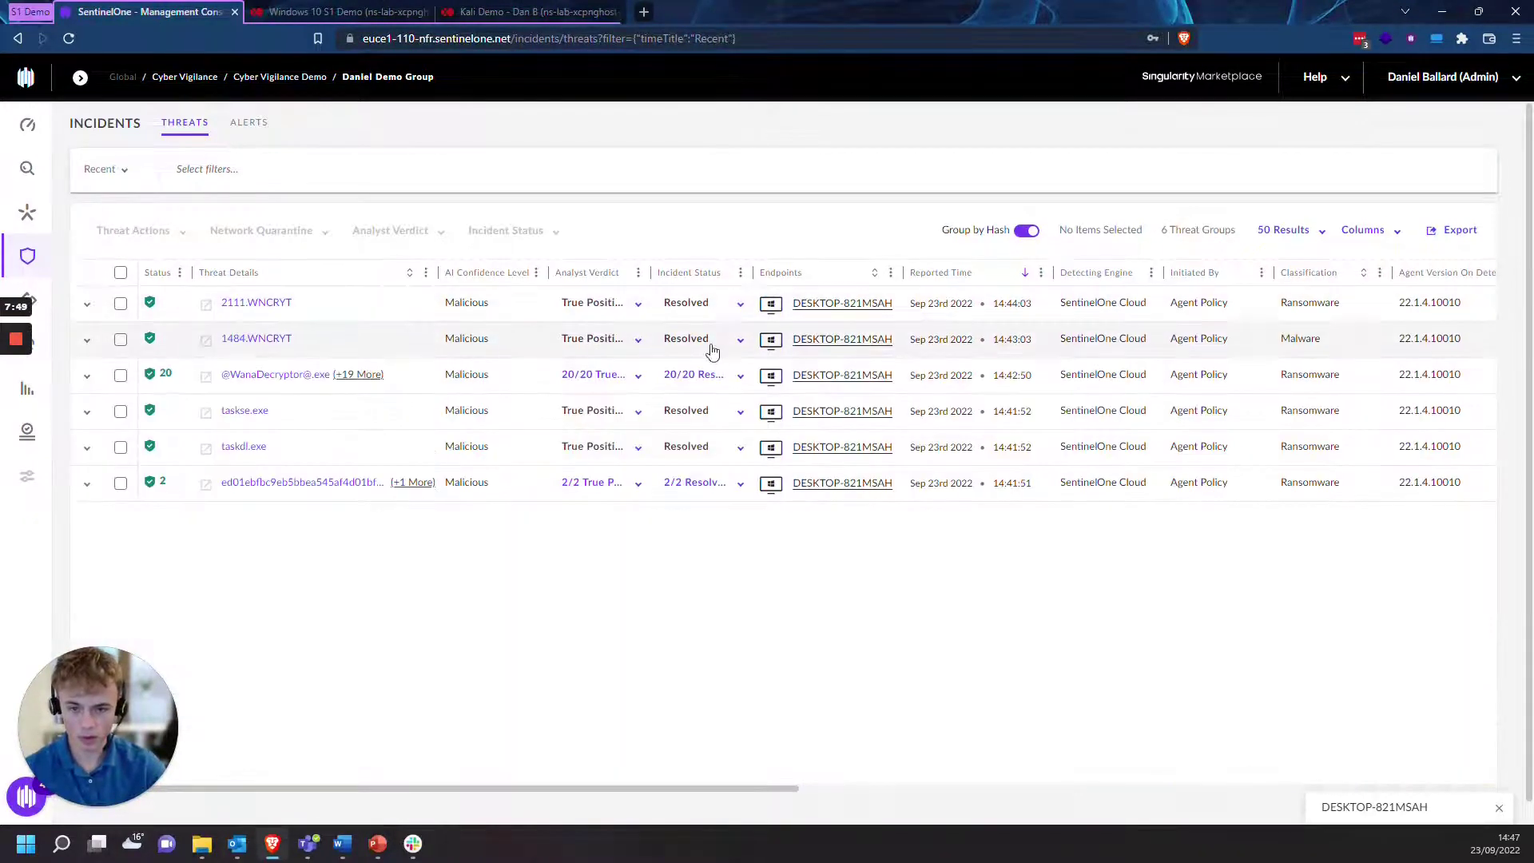
left_click(805, 417)
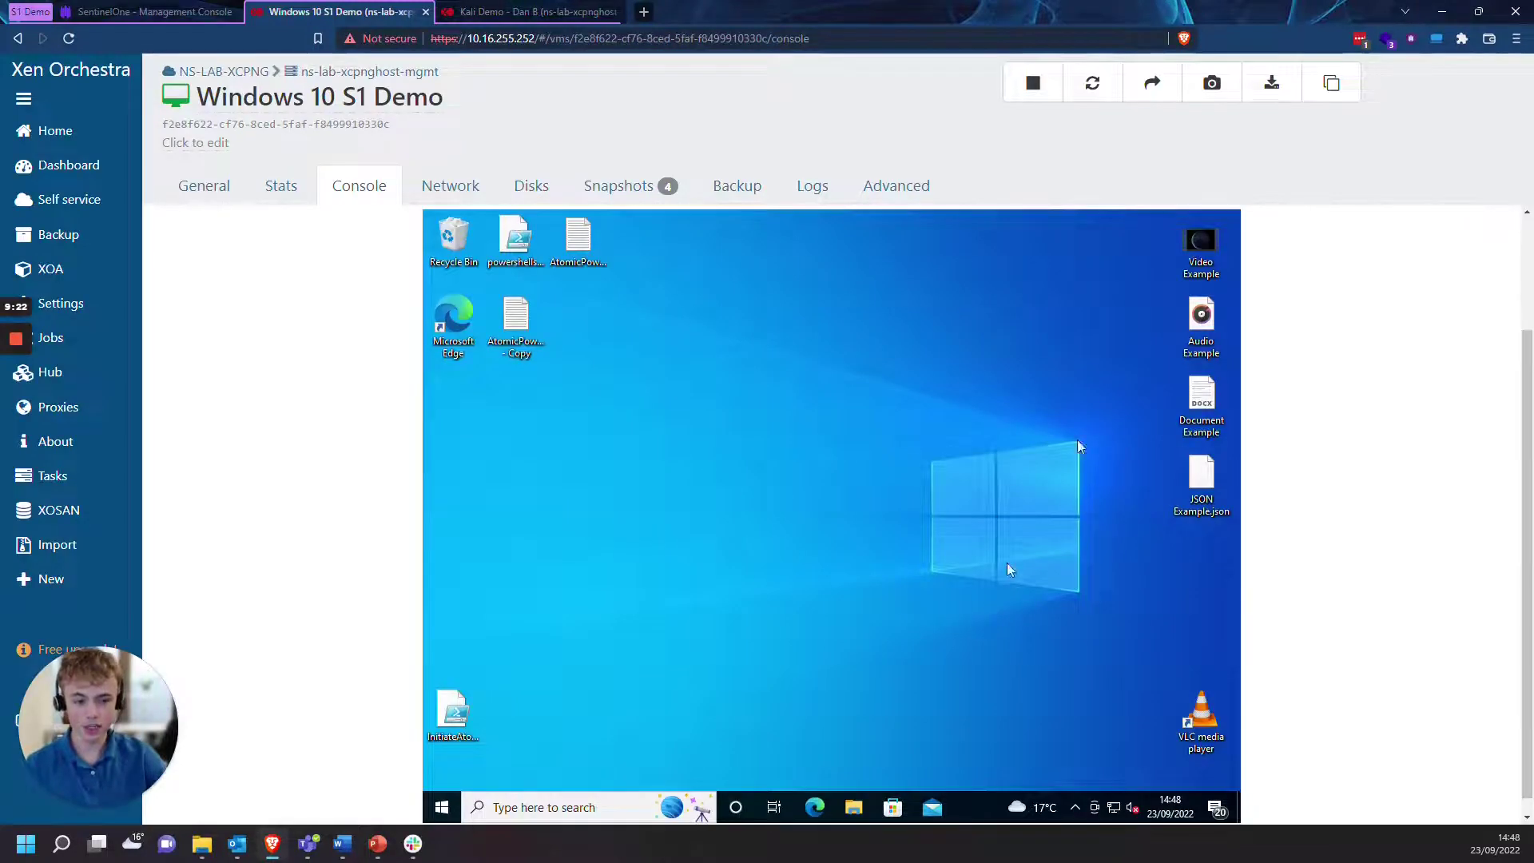
Open Video Example on the VM desktop to confirm it plays unencrypted
double_click(1206, 252)
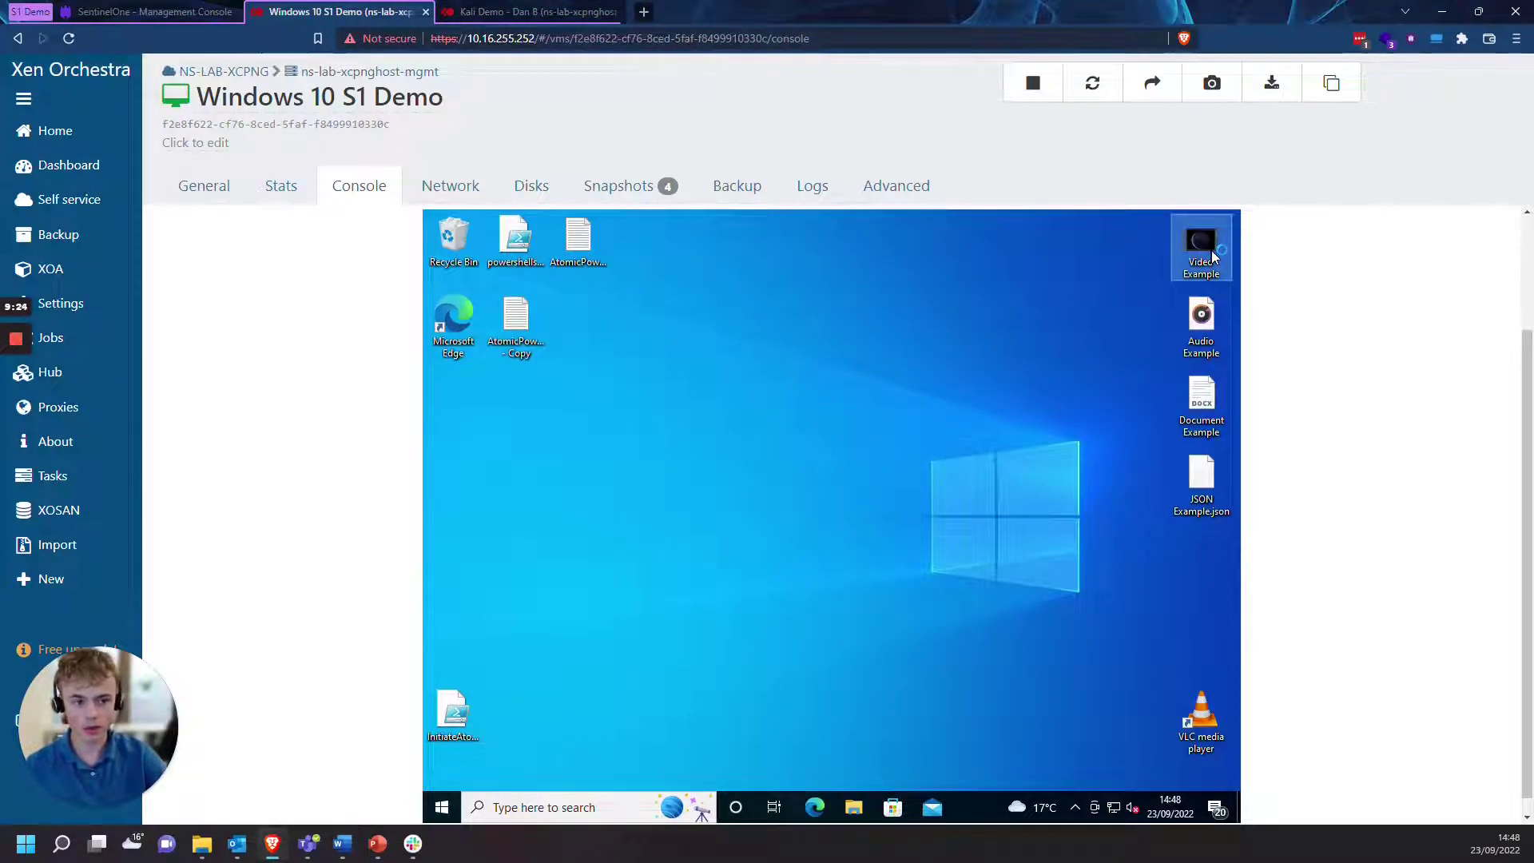